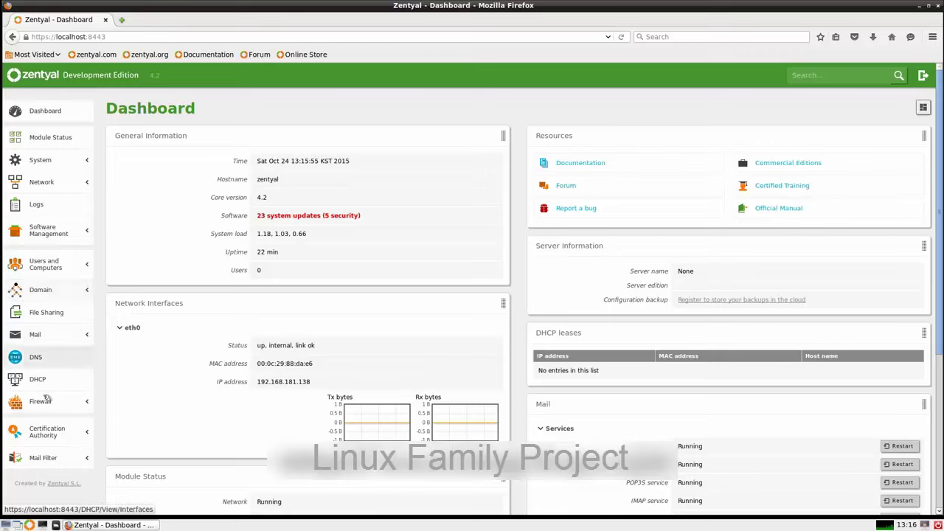
# Step: Examine the dashboard widgets, including the module status list and the SMTP service entry in the Mail widget
pyautogui.scroll(-5, 44, 428)
pyautogui.scroll(5, 96, 425)
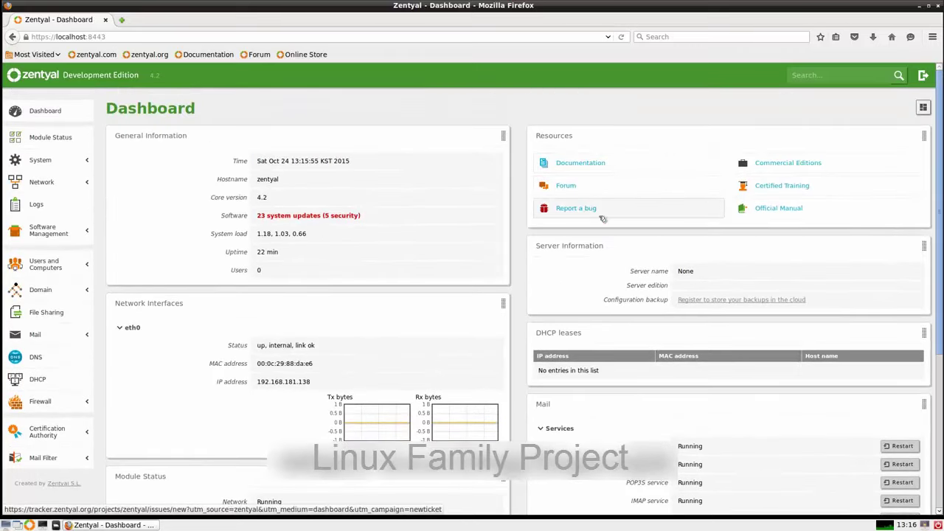
pyautogui.moveTo(940, 129); pyautogui.dragTo(941, 298)
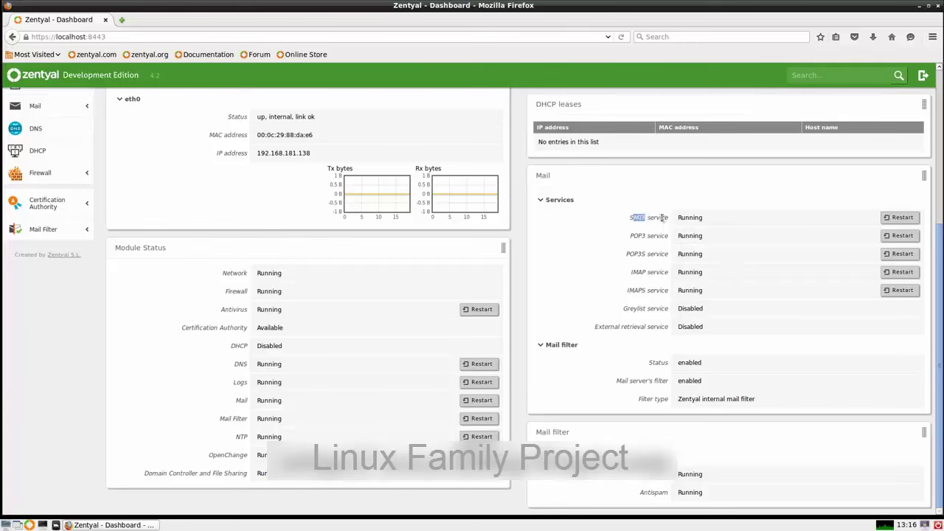
pyautogui.moveTo(662, 218); pyautogui.dragTo(836, 221)
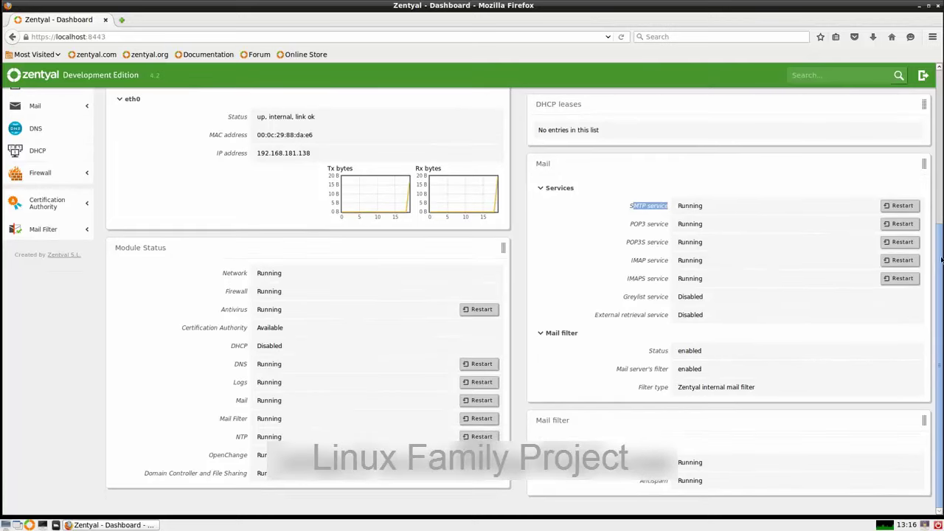
# Step: Move the Mail, Resources, DHCP leases and Mail filter widgets into the first dashboard column, with Resources at its top
pyautogui.moveTo(802, 160); pyautogui.dragTo(525, 212)
pyautogui.scroll(8, 557, 254)
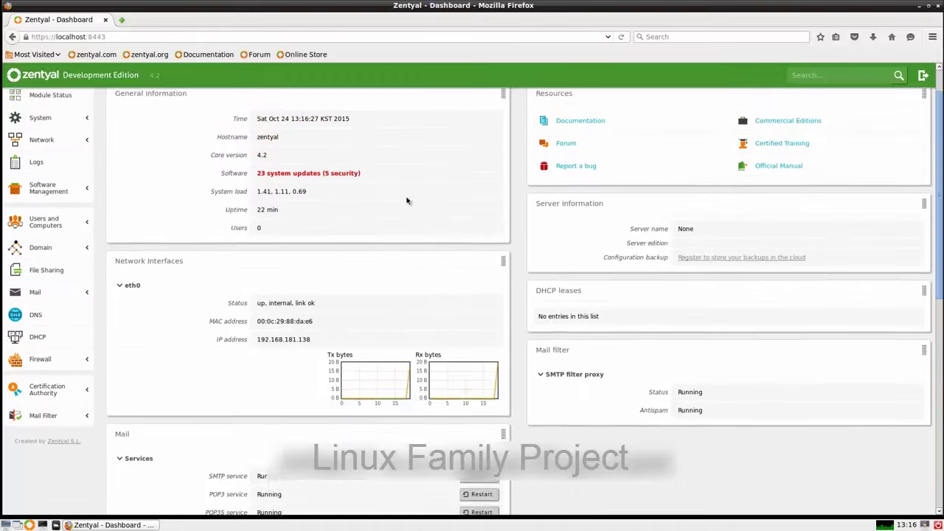
pyautogui.moveTo(586, 138); pyautogui.dragTo(320, 154)
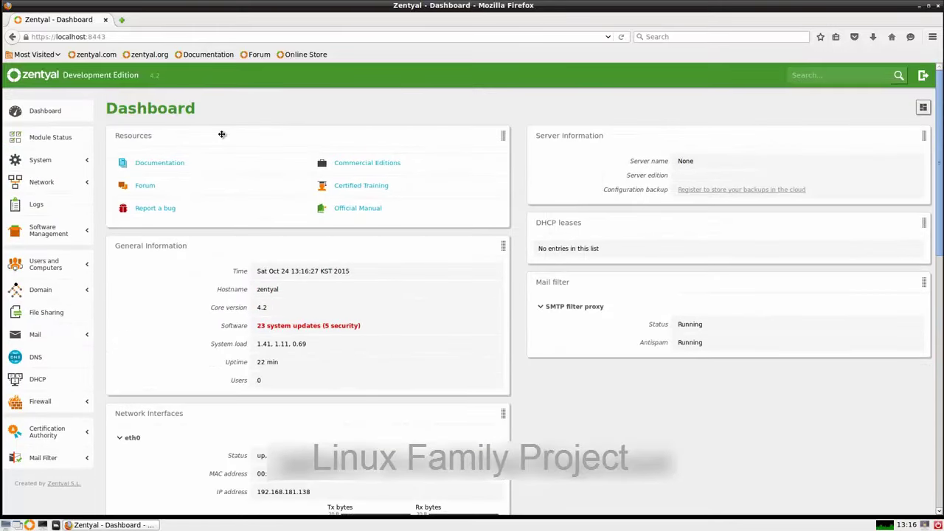
pyautogui.moveTo(599, 219); pyautogui.dragTo(288, 254)
pyautogui.moveTo(694, 223); pyautogui.dragTo(313, 319)
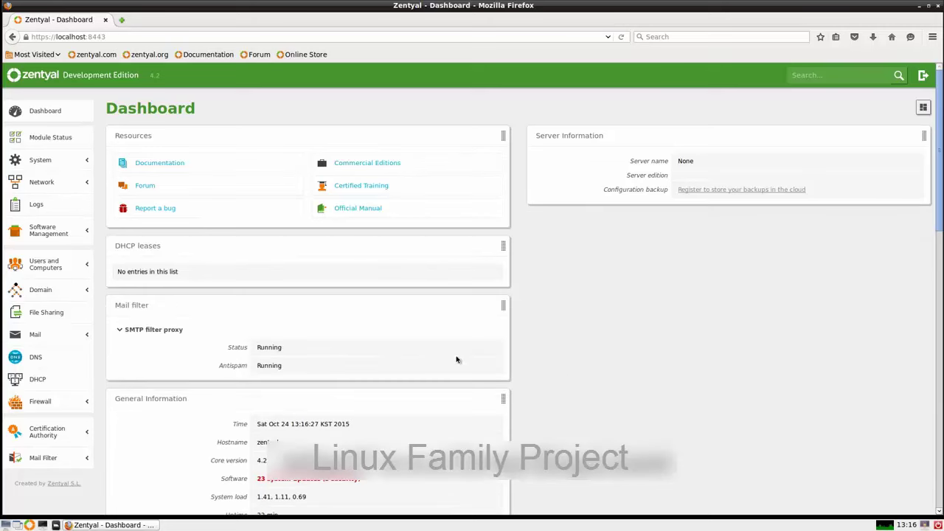
# Step: Move the General Information widget to the second dashboard column, above Server Information
pyautogui.scroll(-3, 636, 316)
pyautogui.moveTo(373, 258); pyautogui.dragTo(885, 133)
pyautogui.scroll(2, 492, 256)
pyautogui.scroll(3, 490, 256)
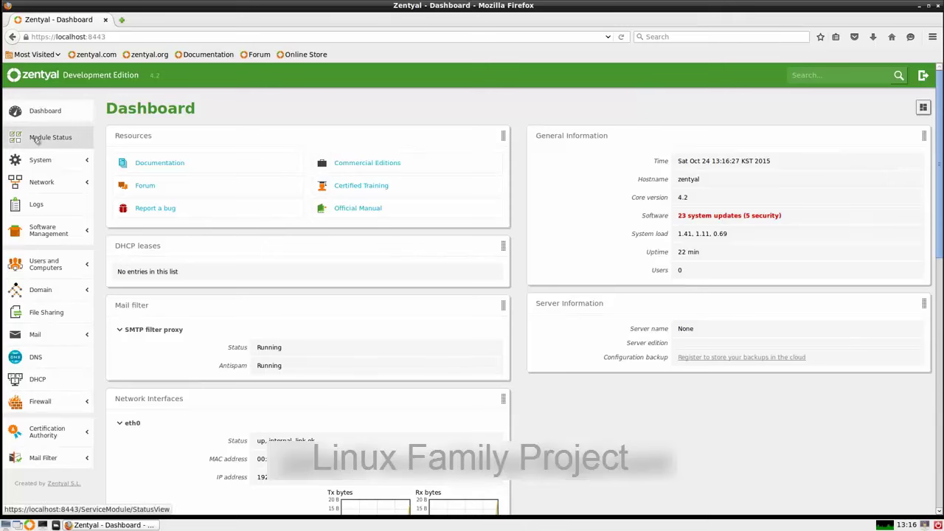
# Step: Open the Module Status configuration and examine the Status column of the modules
pyautogui.click(34, 138)
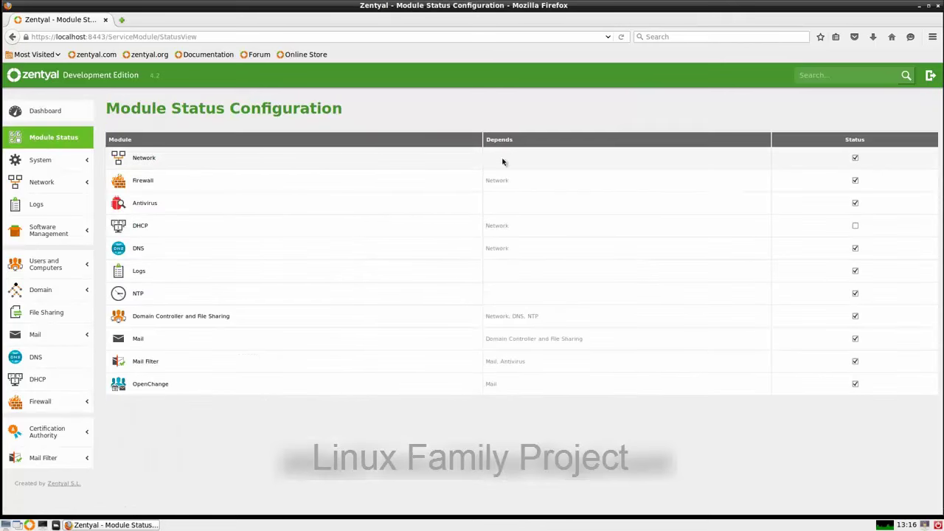
pyautogui.moveTo(868, 140); pyautogui.dragTo(820, 144)
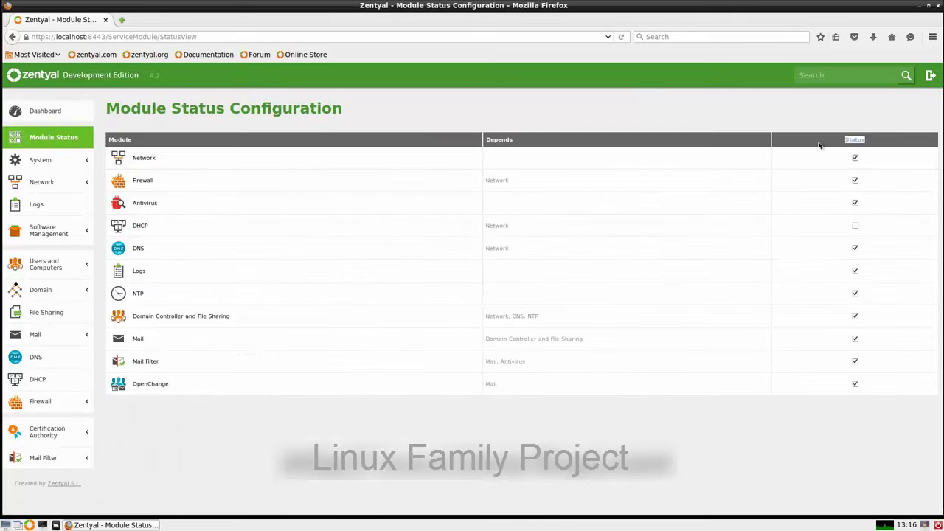
# Step: Open the system's general configuration and review the administrator accounts and the administration interface TCP port
pyautogui.click(50, 160)
pyautogui.click(19, 177)
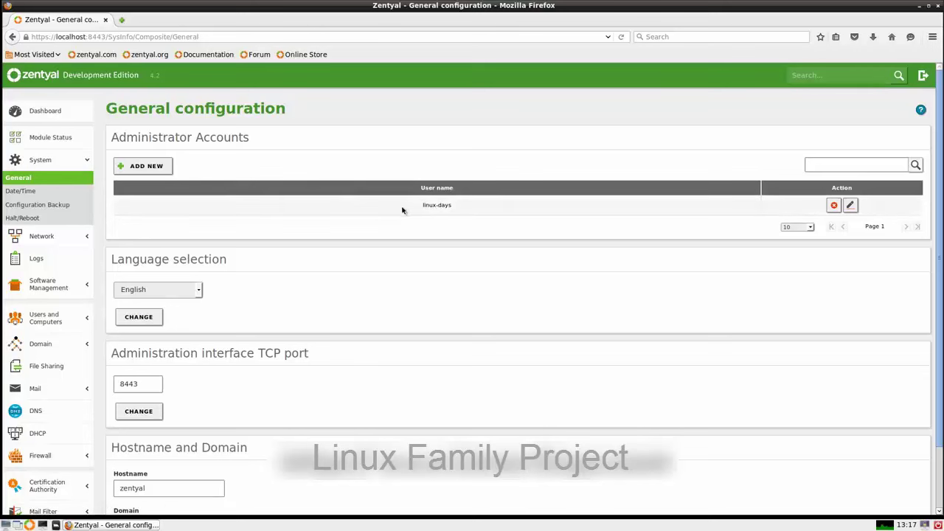
pyautogui.moveTo(126, 138); pyautogui.dragTo(293, 132)
pyautogui.click(205, 133)
pyautogui.moveTo(136, 134); pyautogui.dragTo(321, 173)
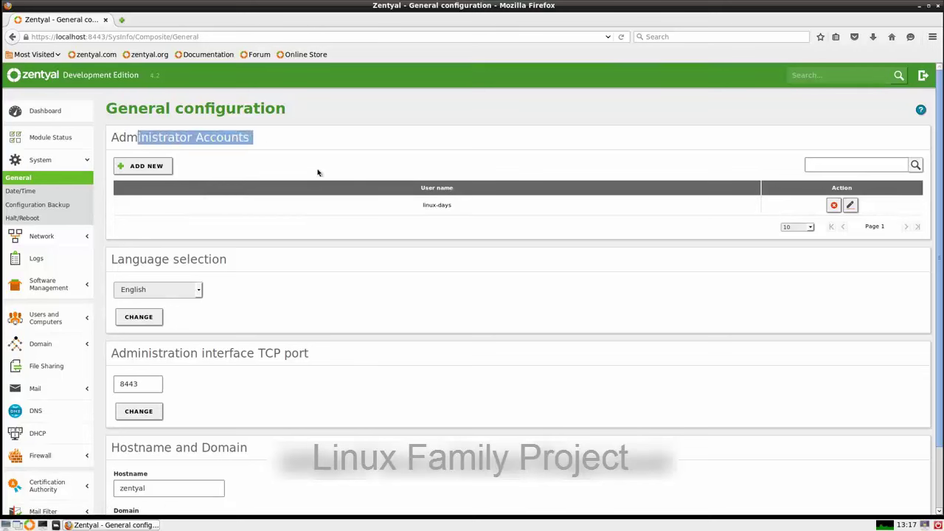
pyautogui.click(337, 162)
pyautogui.scroll(-2, 209, 328)
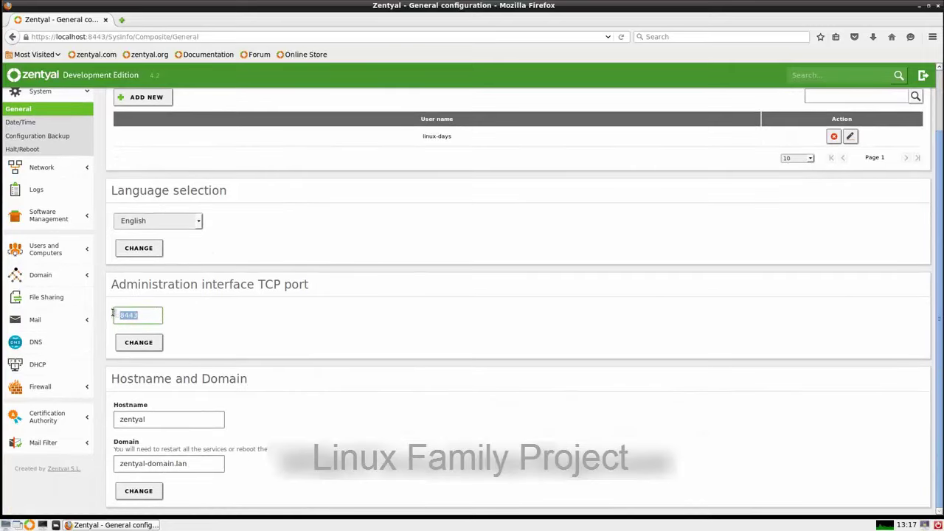
pyautogui.click(98, 37)
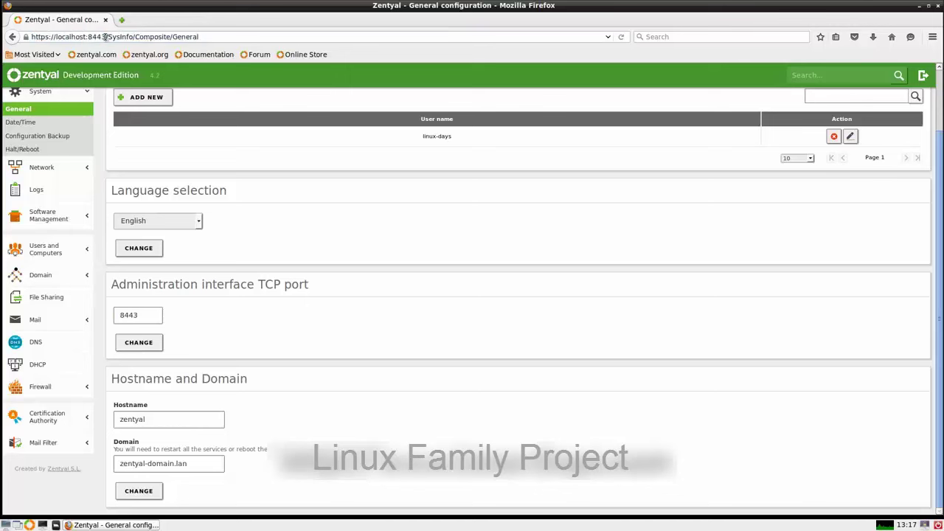
pyautogui.click(147, 320)
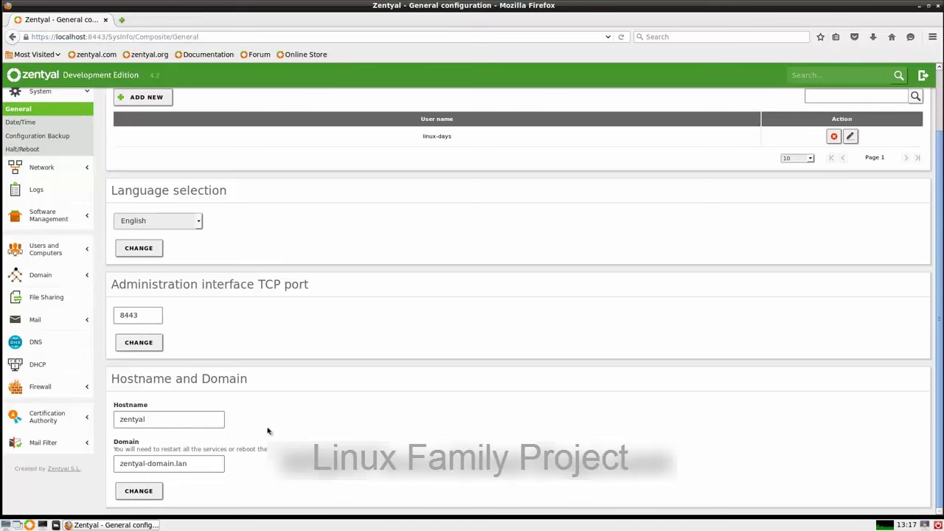
# Step: Review the cloud and local options for configuration backup, and open the Halt or Reboot page
pyautogui.click(38, 138)
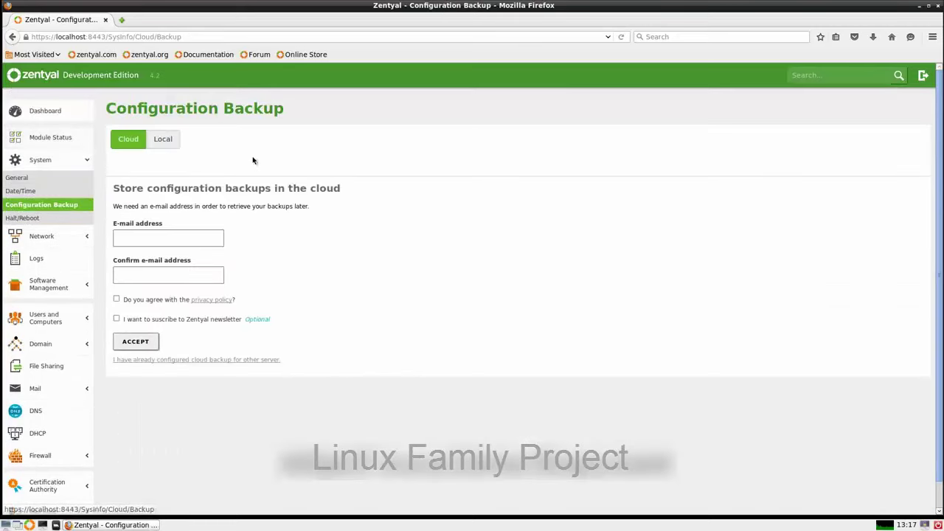
pyautogui.click(174, 142)
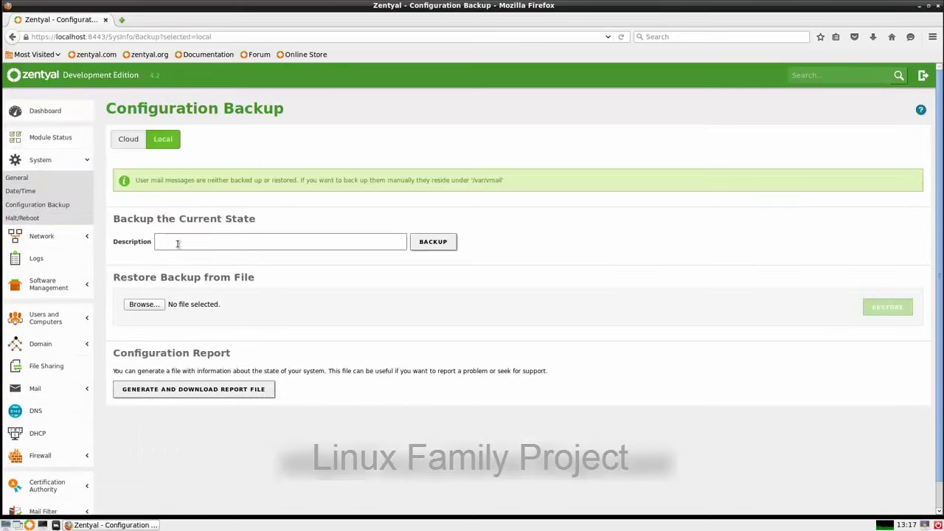
pyautogui.click(149, 305)
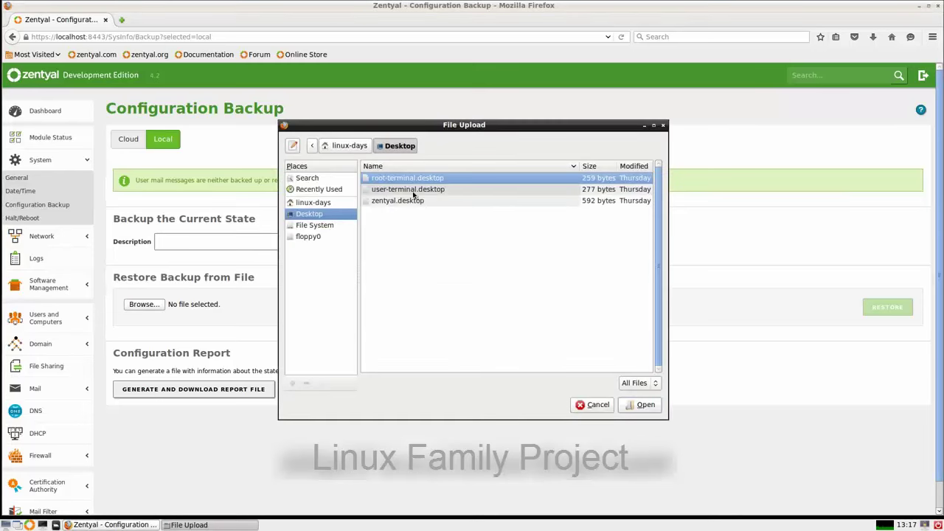
pyautogui.click(592, 404)
pyautogui.click(165, 394)
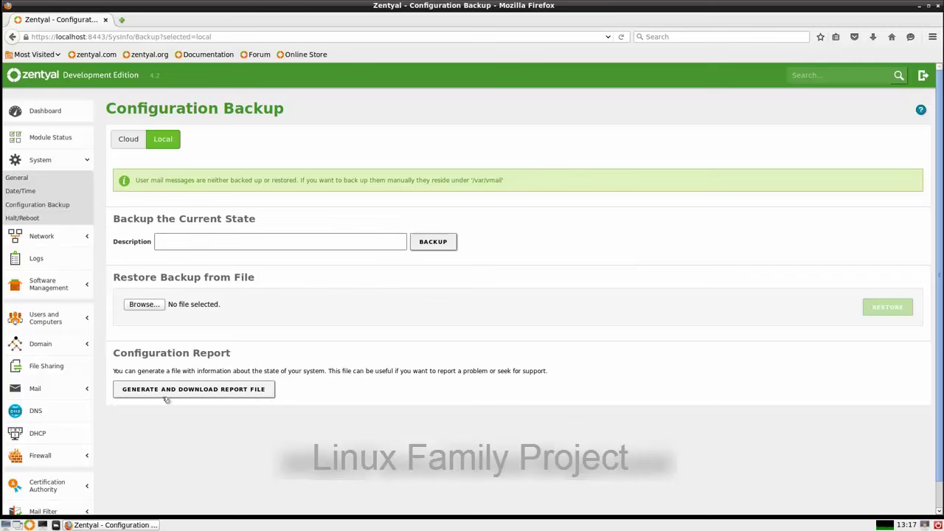
pyautogui.click(127, 139)
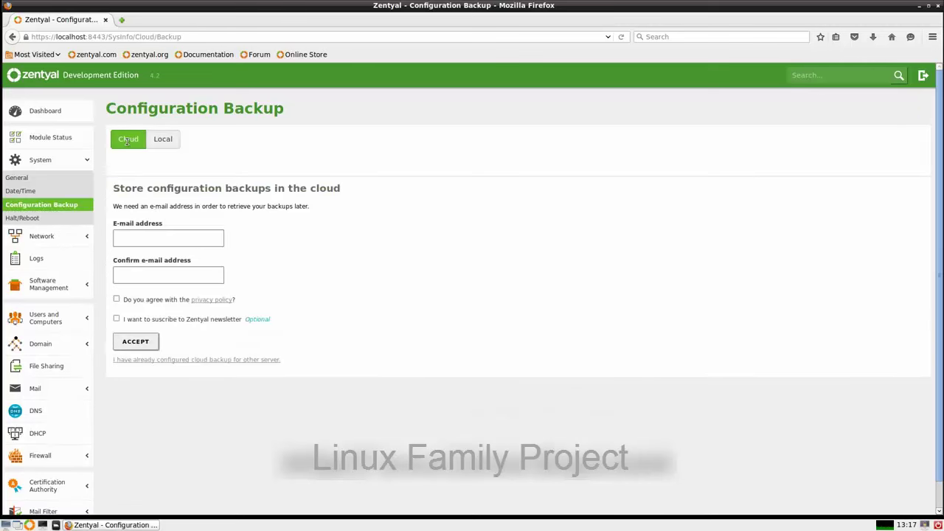
pyautogui.click(178, 222)
pyautogui.click(79, 220)
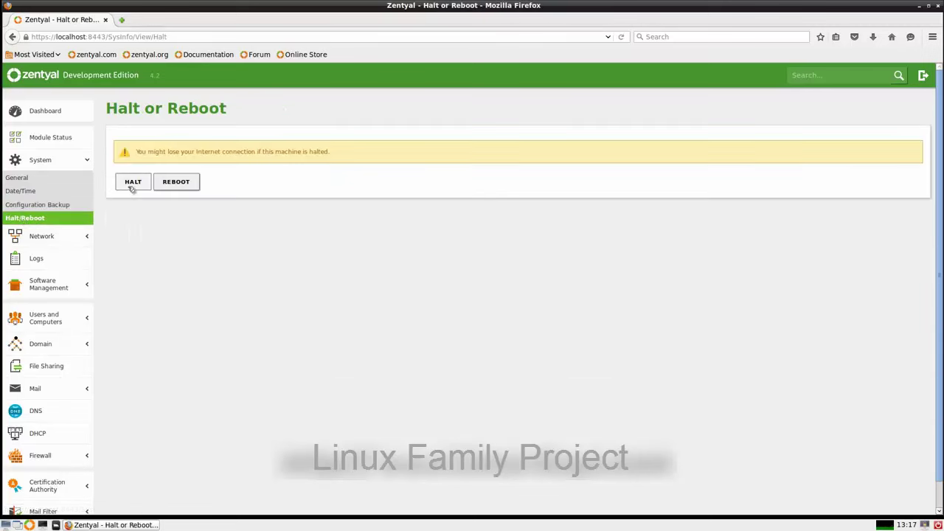
# Step: Open the network interface settings and view the Method options for eth0
pyautogui.click(31, 237)
pyautogui.click(22, 200)
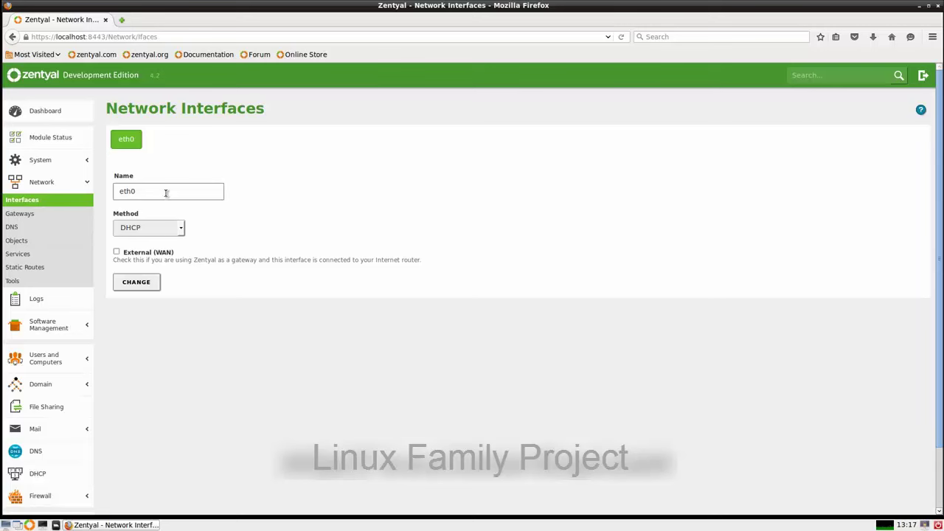
pyautogui.click(174, 230)
pyautogui.click(183, 352)
# Step: Open the network gateways configuration and review the gateways list and the proxy settings
pyautogui.click(20, 214)
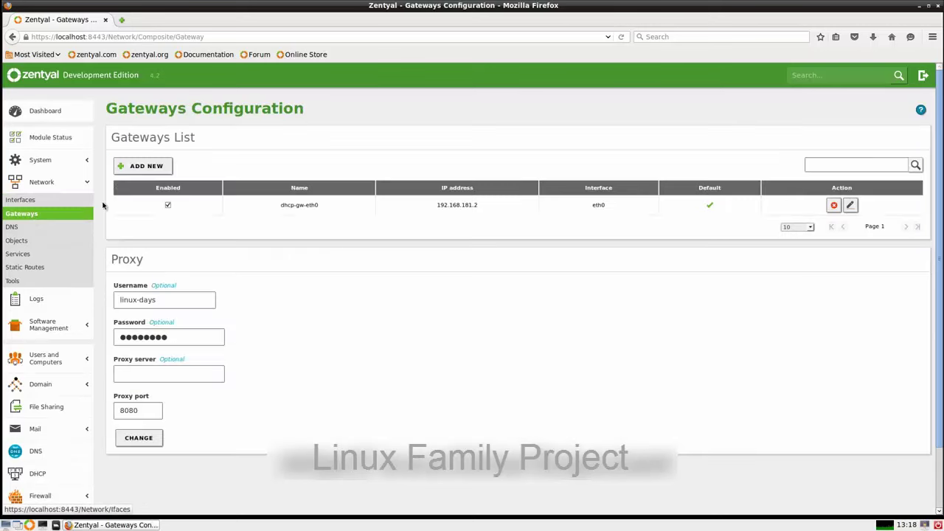
pyautogui.scroll(-2, 243, 281)
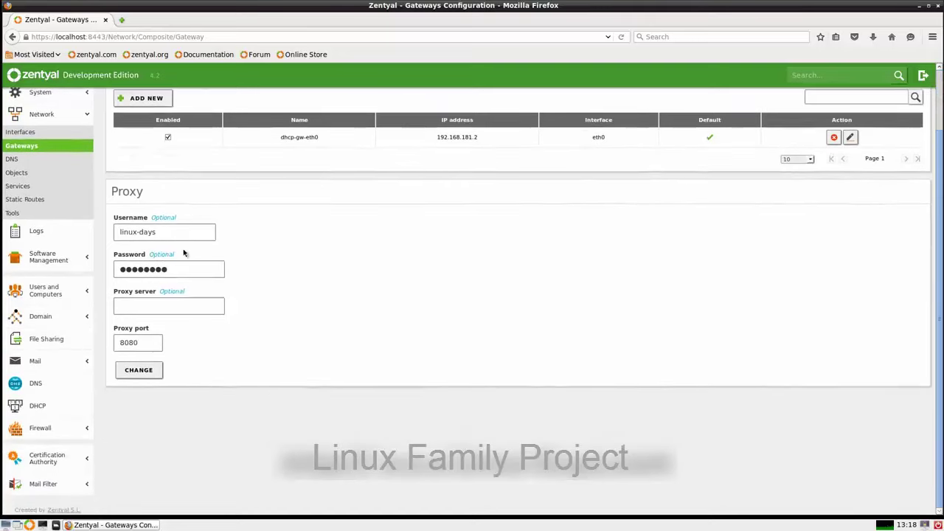
pyautogui.moveTo(175, 235); pyautogui.dragTo(92, 234)
# Step: View the network's DNS search domain settings and the list of network objects
pyautogui.click(14, 160)
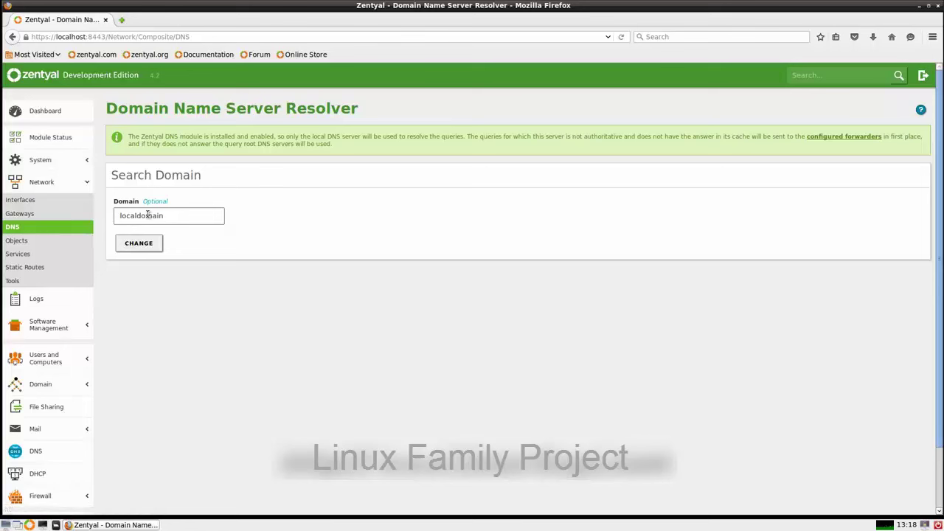
pyautogui.click(24, 241)
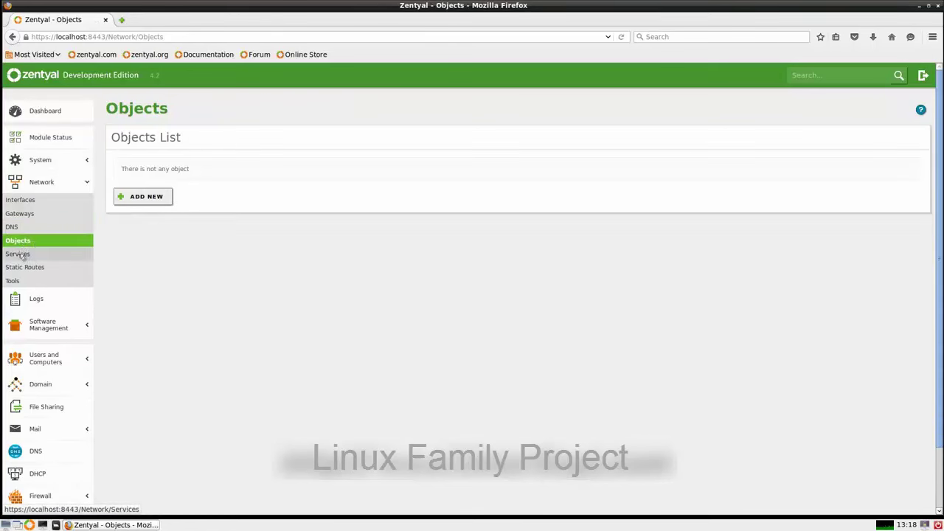
# Step: Review the list of network services and open the static routes list
pyautogui.click(21, 255)
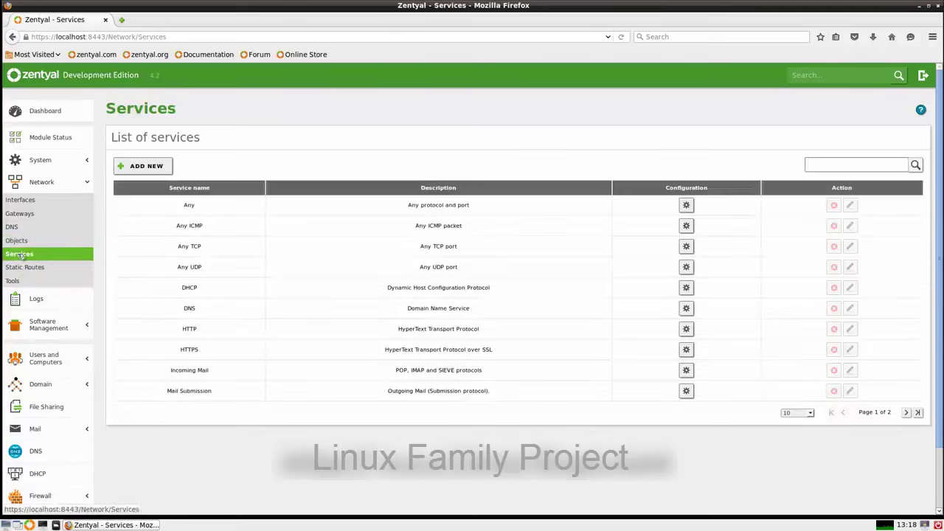
pyautogui.scroll(-2, 488, 391)
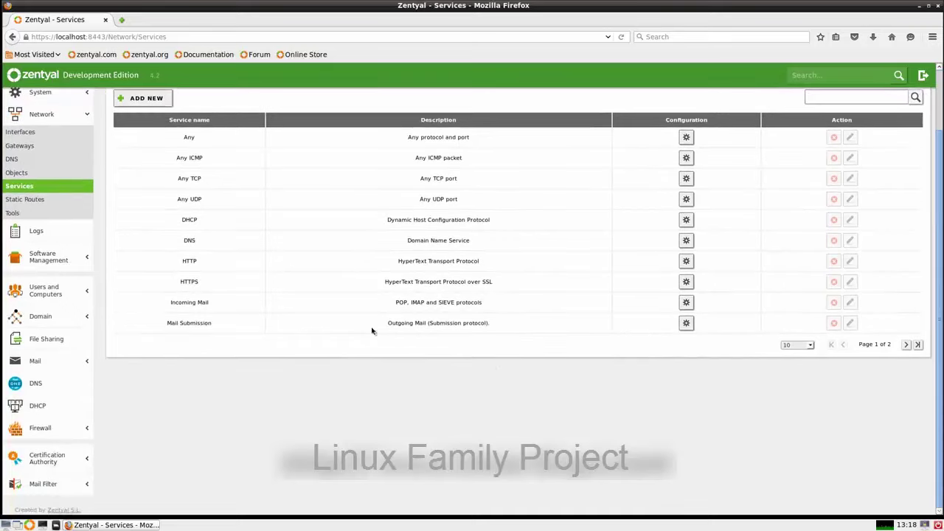
pyautogui.click(22, 199)
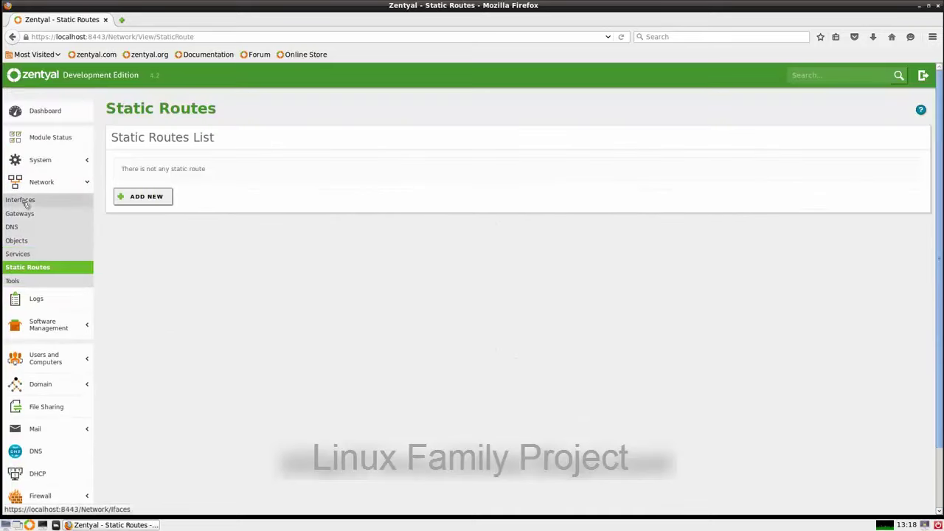
# Step: Open the network diagnostic tools and review the options from Ping to Wake On LAN
pyautogui.click(13, 281)
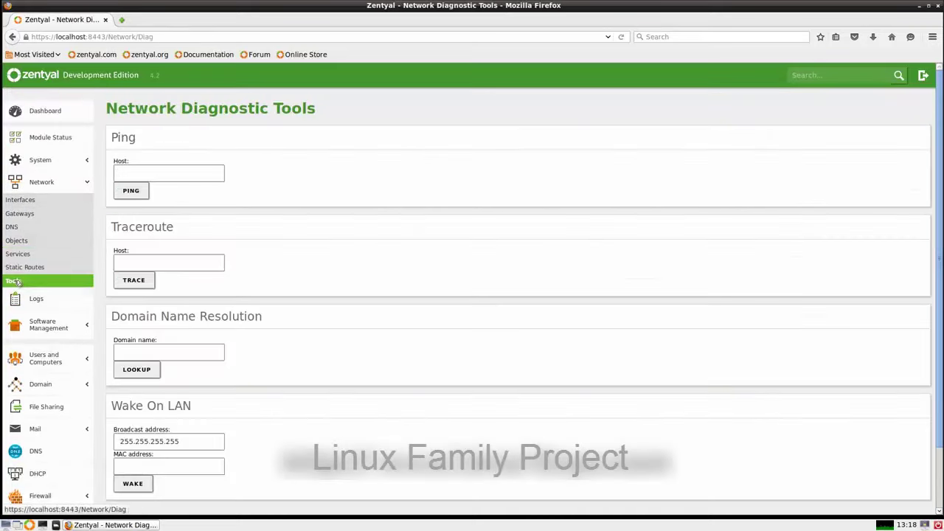
pyautogui.scroll(-2, 316, 240)
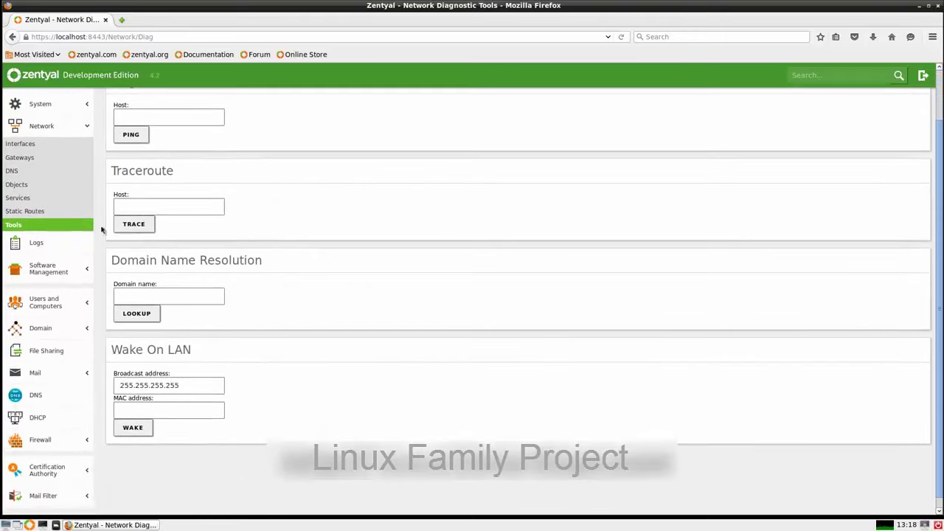
# Step: Open the Firewall log's full report, view the available report domains, and return to the Query Logs list
pyautogui.click(37, 245)
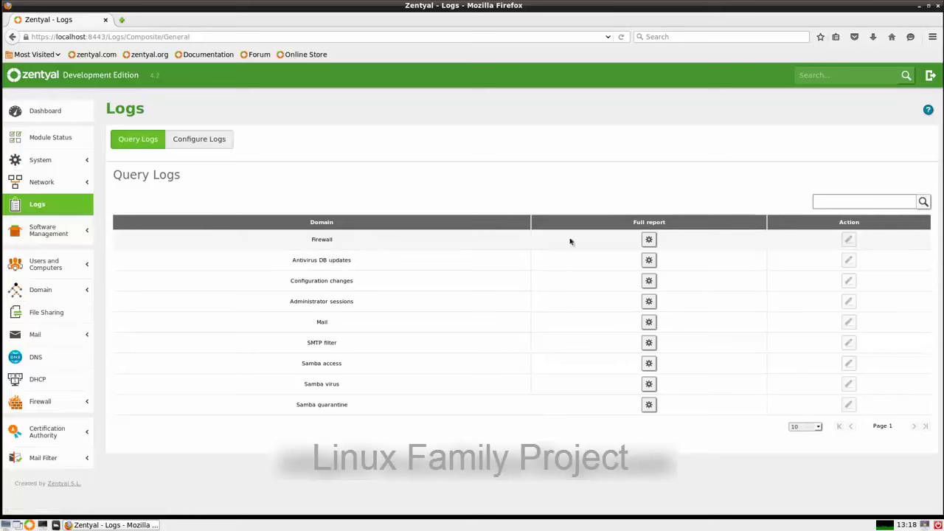
pyautogui.click(649, 240)
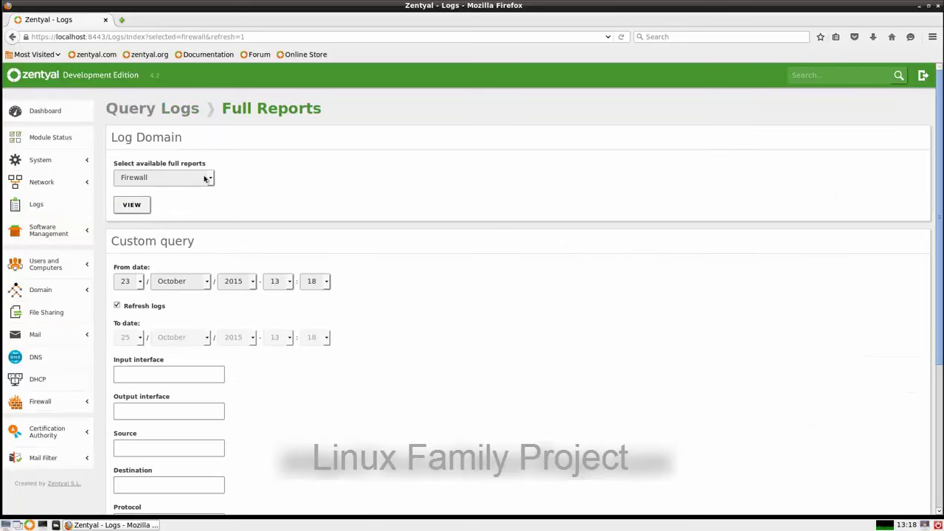
pyautogui.click(210, 180)
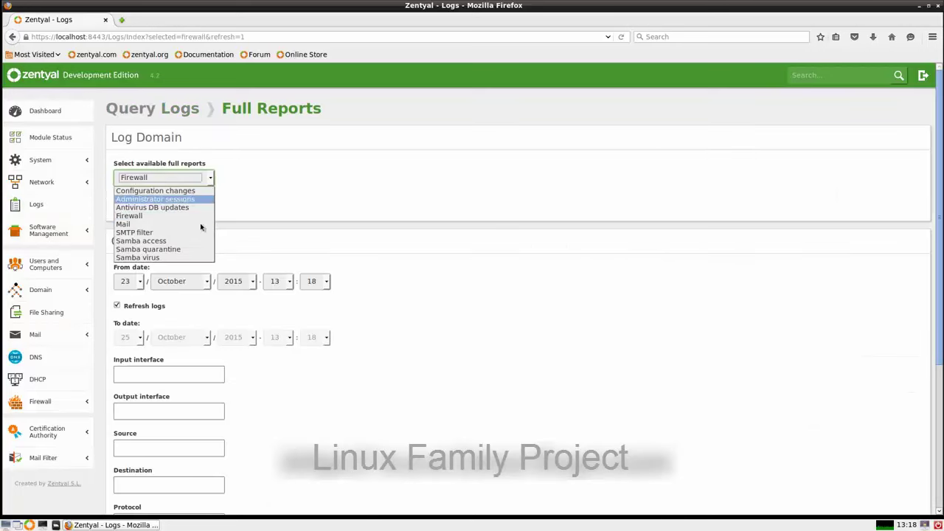
pyautogui.click(413, 301)
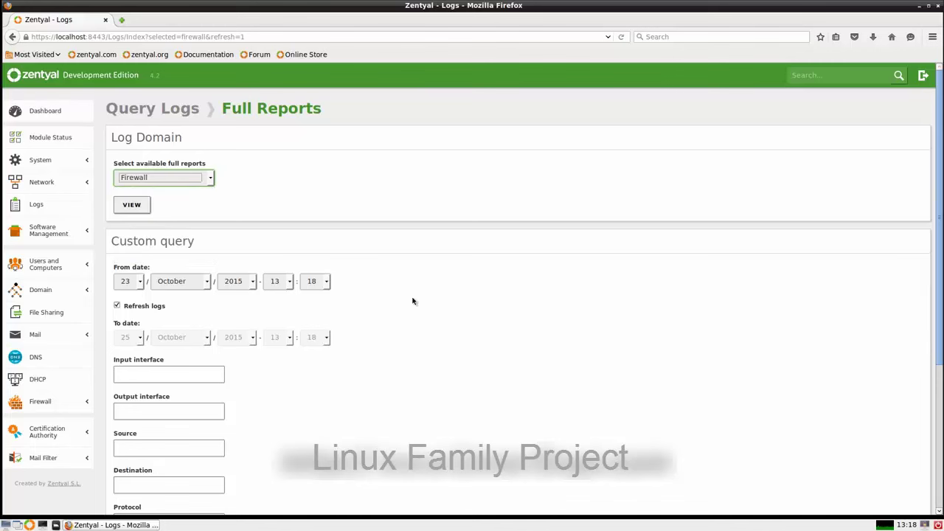
pyautogui.click(12, 36)
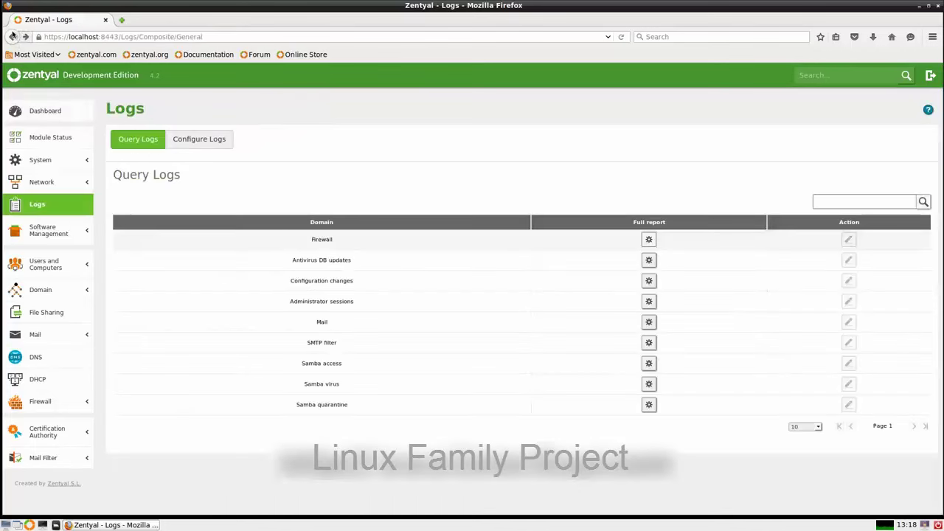
# Step: Review the installable Zentyal components, selecting and clearing all of them, and view the component update and deletion lists
pyautogui.click(46, 231)
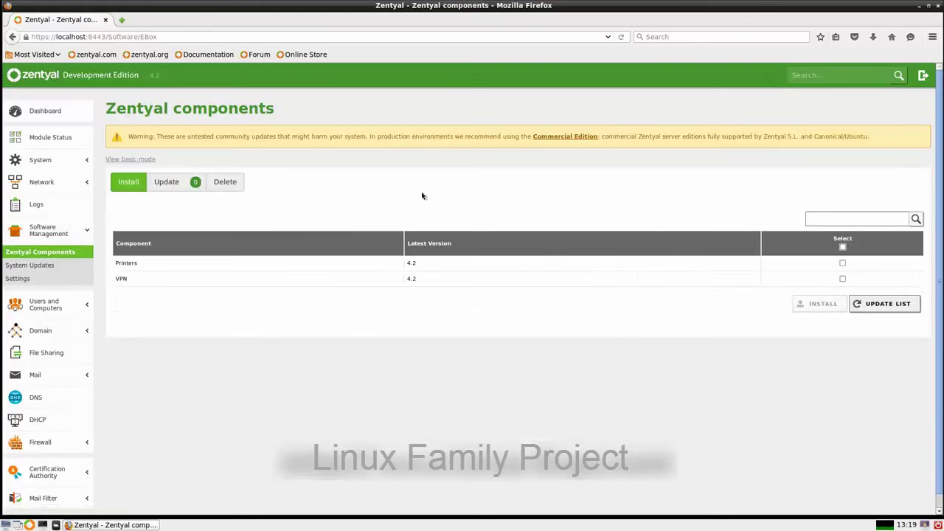
pyautogui.click(843, 247)
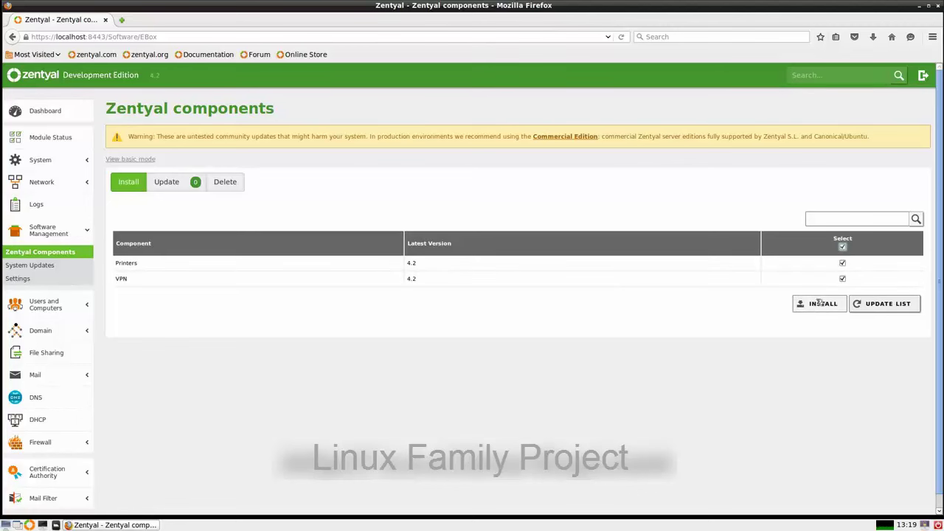
pyautogui.click(842, 247)
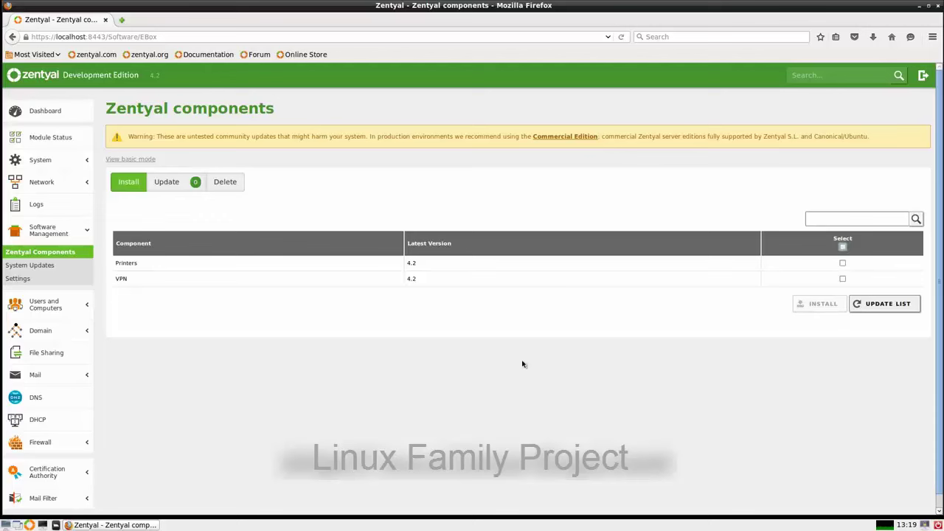
pyautogui.click(177, 181)
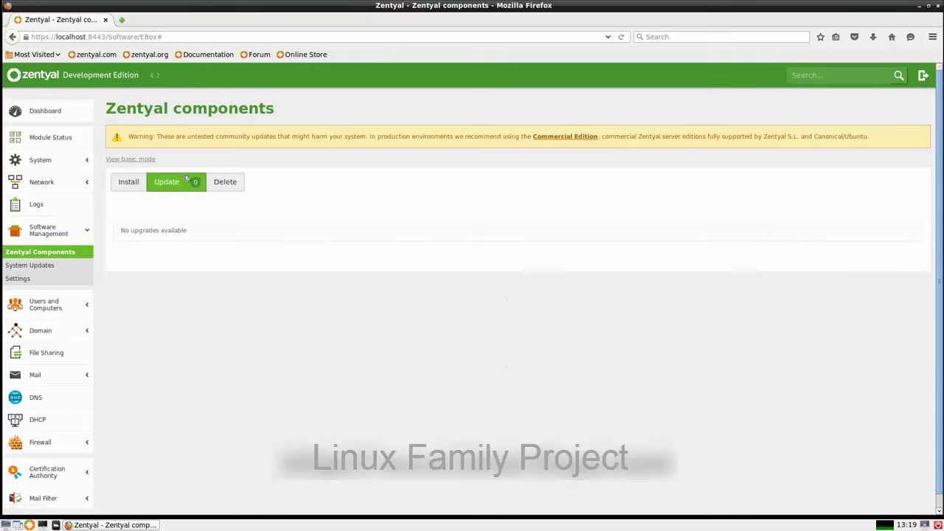
pyautogui.click(225, 182)
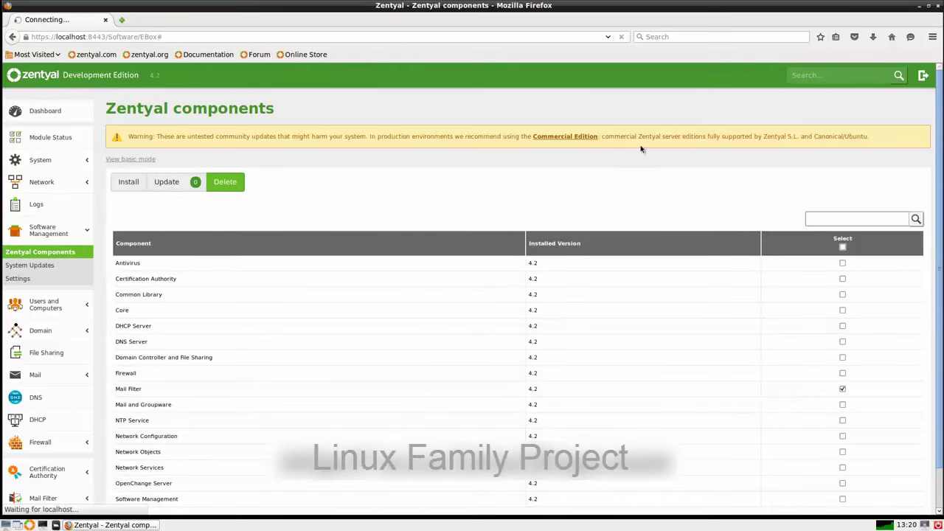
# Step: Look through the available system updates and open the automatic software update settings
pyautogui.scroll(-1, 337, 263)
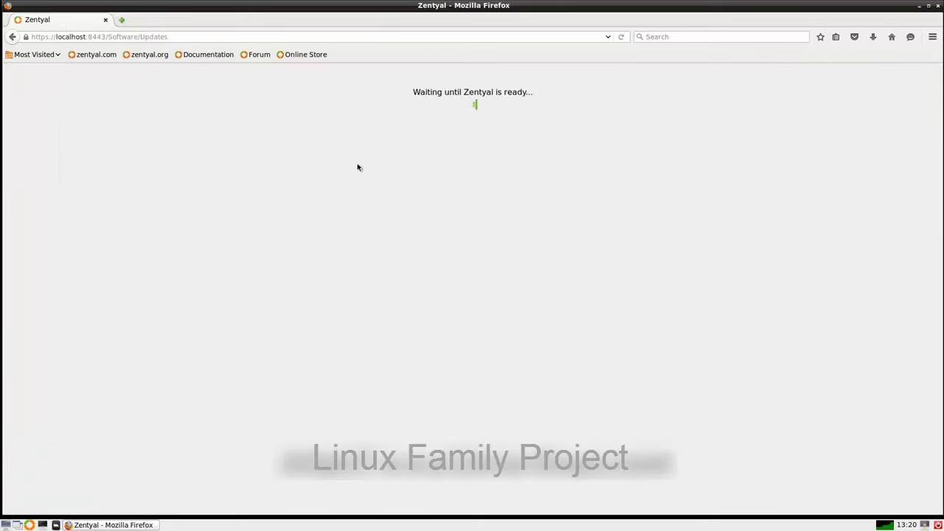
pyautogui.scroll(-1, 292, 210)
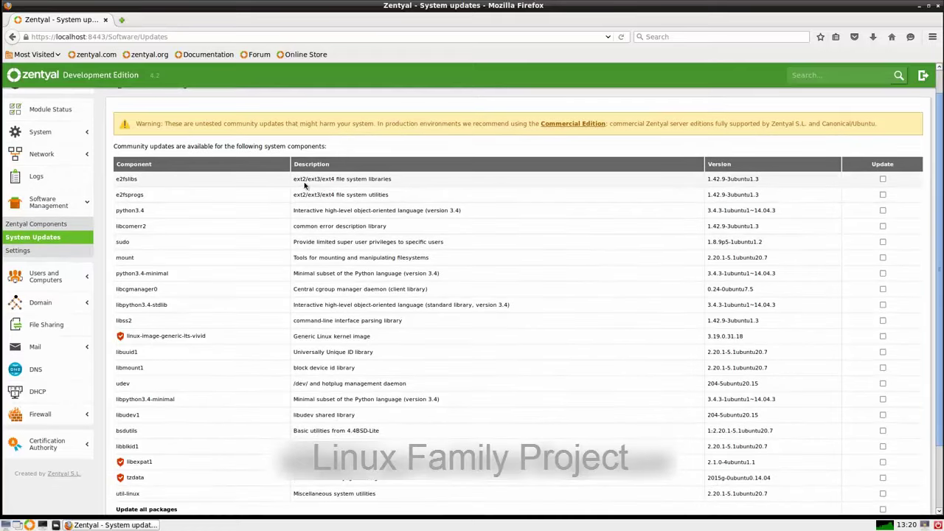
pyautogui.scroll(1, 312, 206)
pyautogui.scroll(-3, 526, 250)
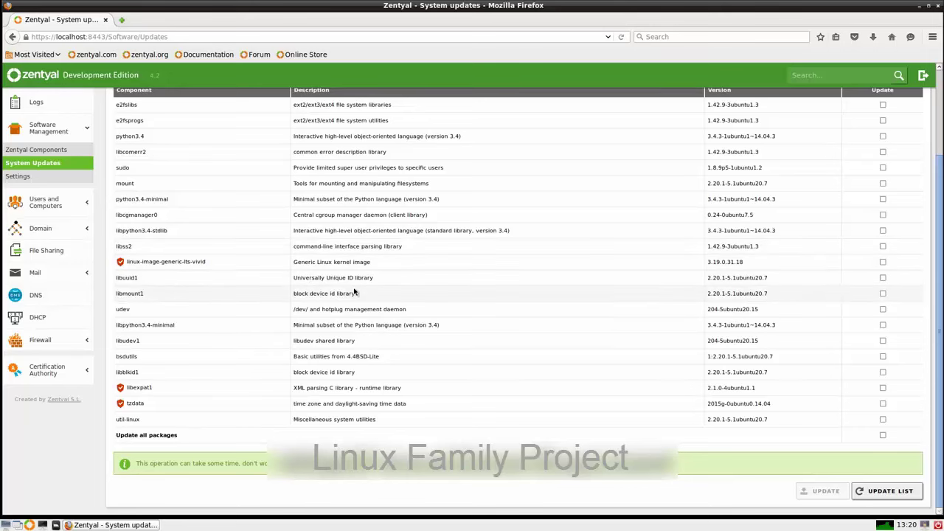
pyautogui.scroll(2, 317, 287)
pyautogui.click(22, 231)
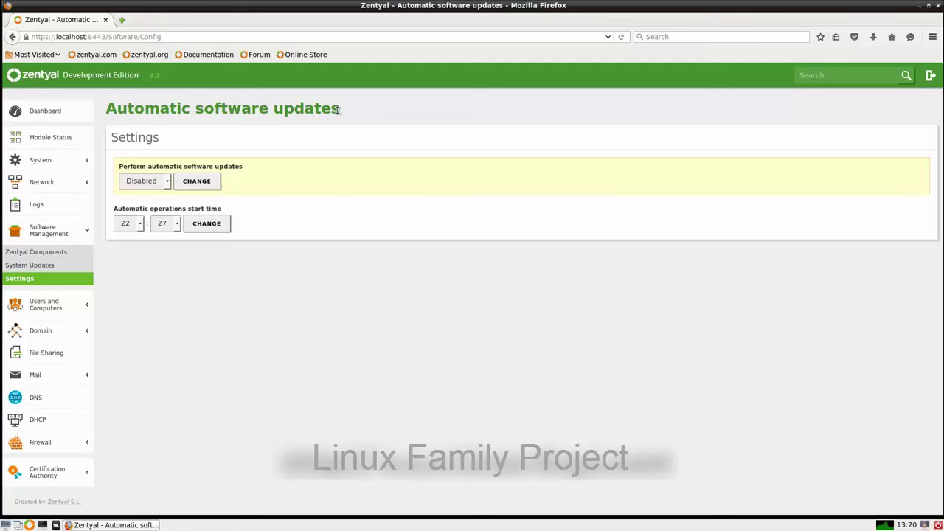
pyautogui.moveTo(338, 109); pyautogui.dragTo(108, 111)
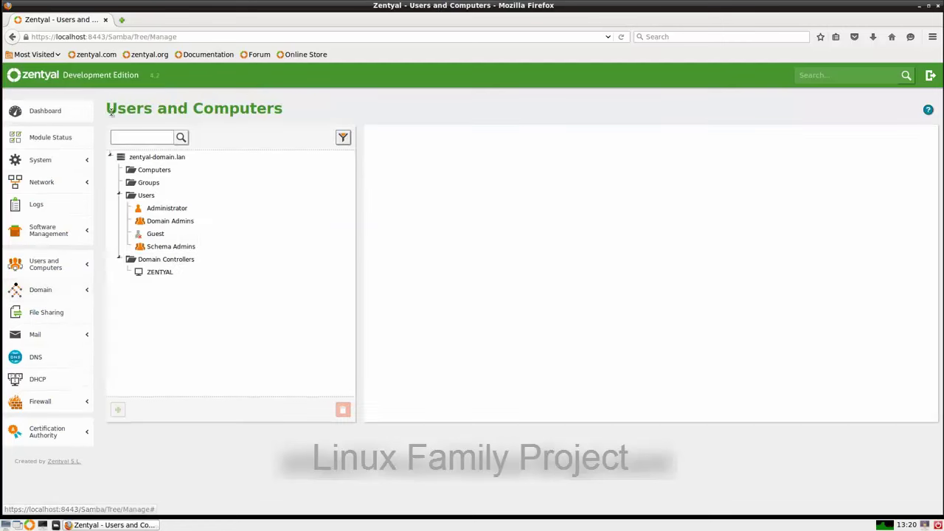
# Step: Inspect the Users container and Administrator account in Users and Computers, and view the Add User form without adding anyone
pyautogui.moveTo(109, 110); pyautogui.dragTo(303, 108)
pyautogui.click(304, 108)
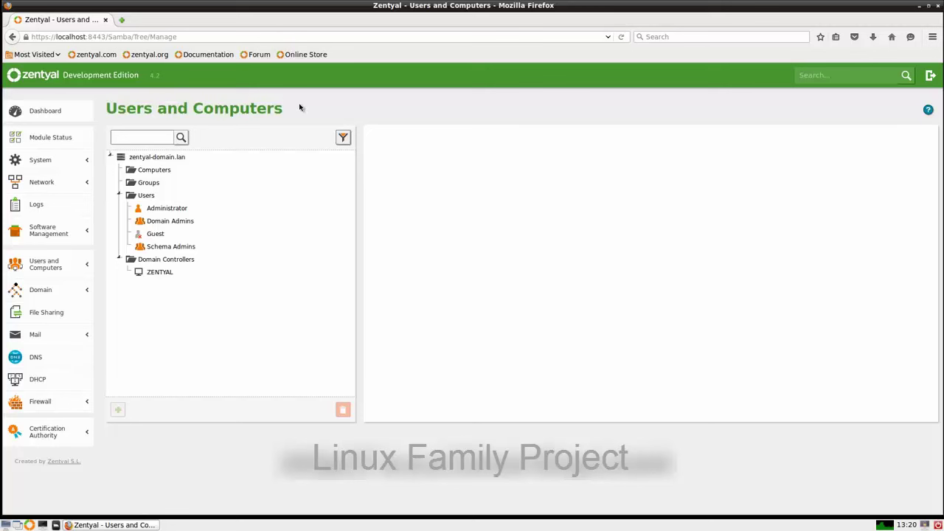
pyautogui.click(147, 195)
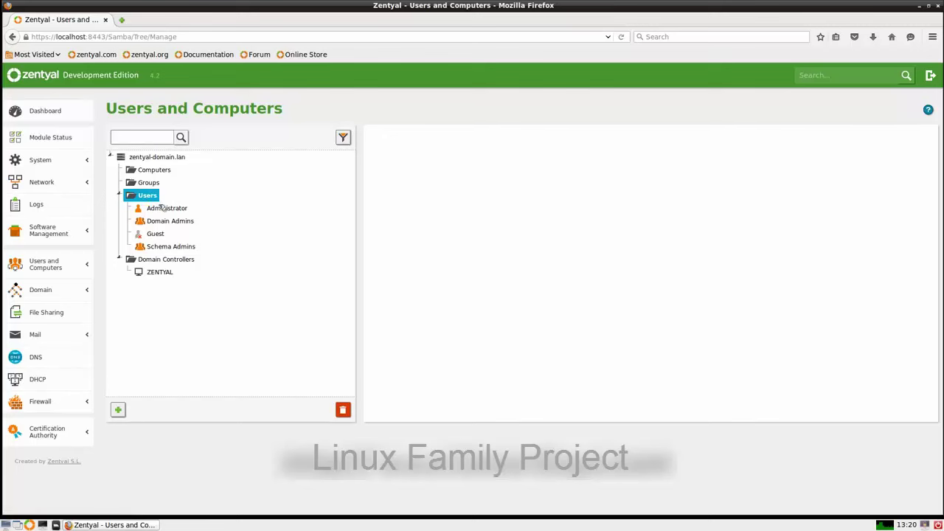
pyautogui.click(163, 209)
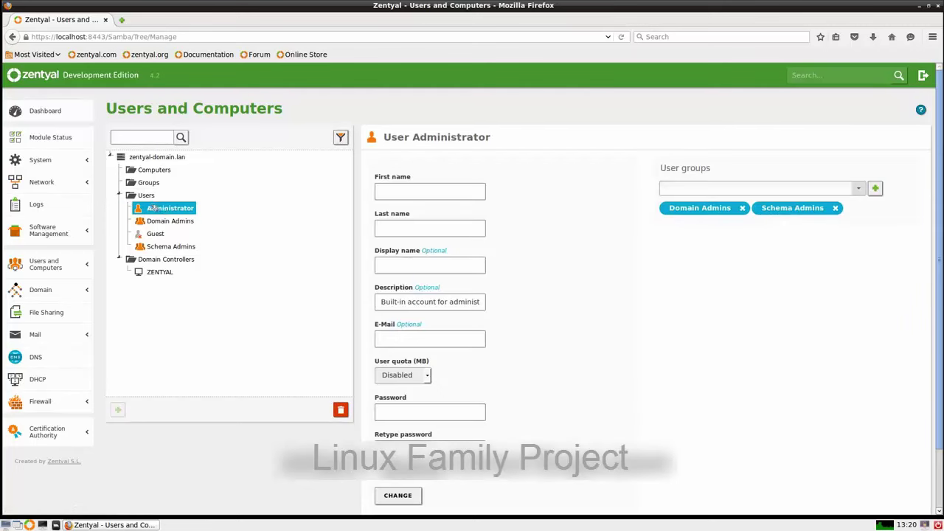
pyautogui.click(146, 195)
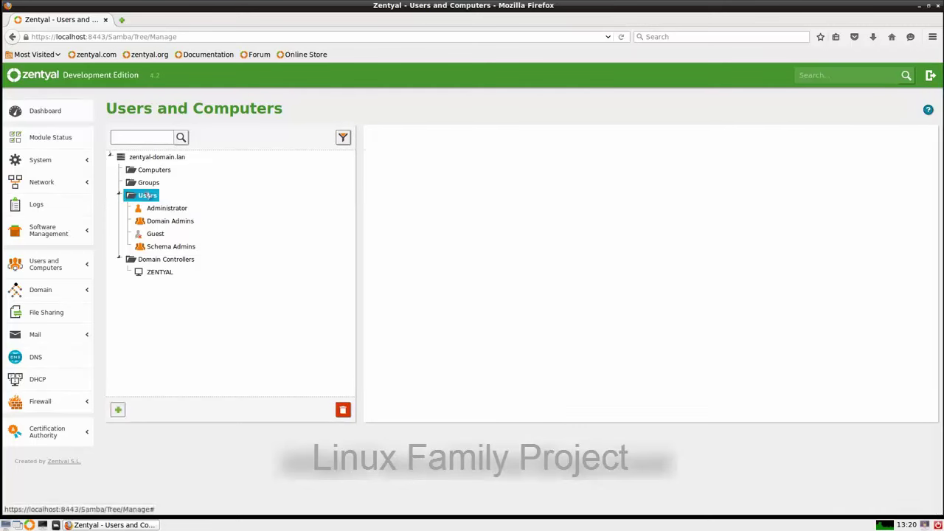
pyautogui.click(118, 411)
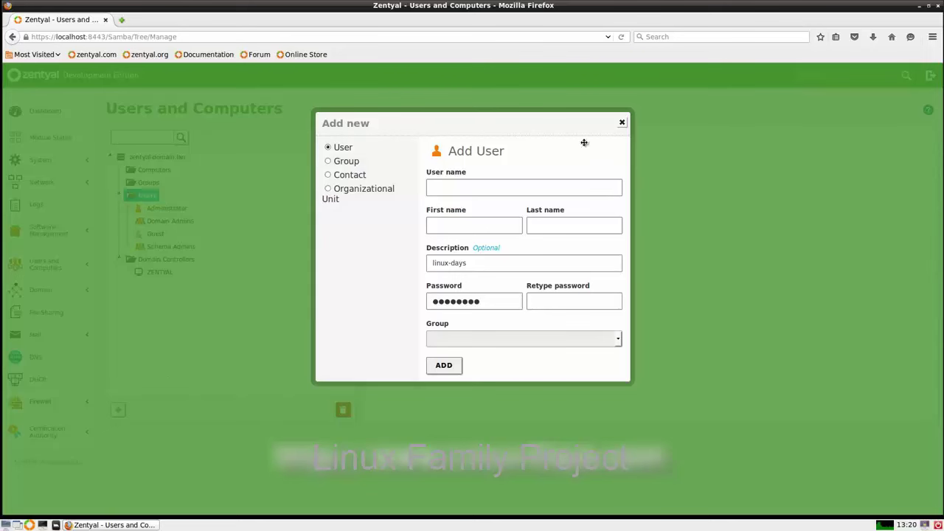
pyautogui.click(622, 123)
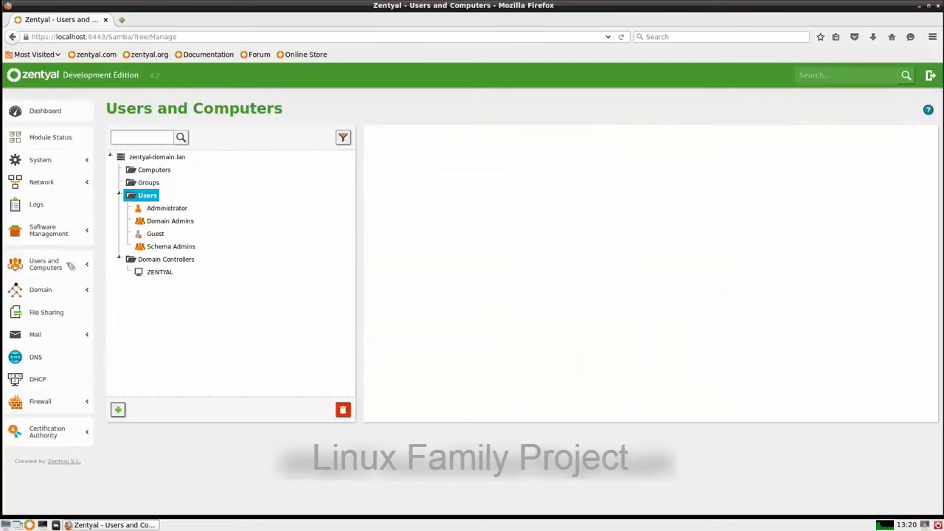
# Step: Open the domain settings and view the available server role options without changing the role
pyautogui.click(41, 290)
pyautogui.click(41, 305)
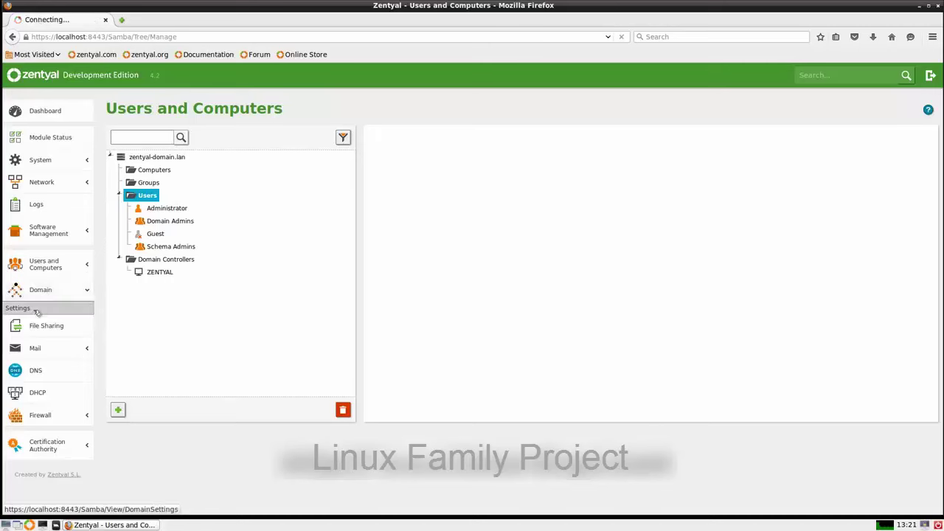
pyautogui.click(231, 177)
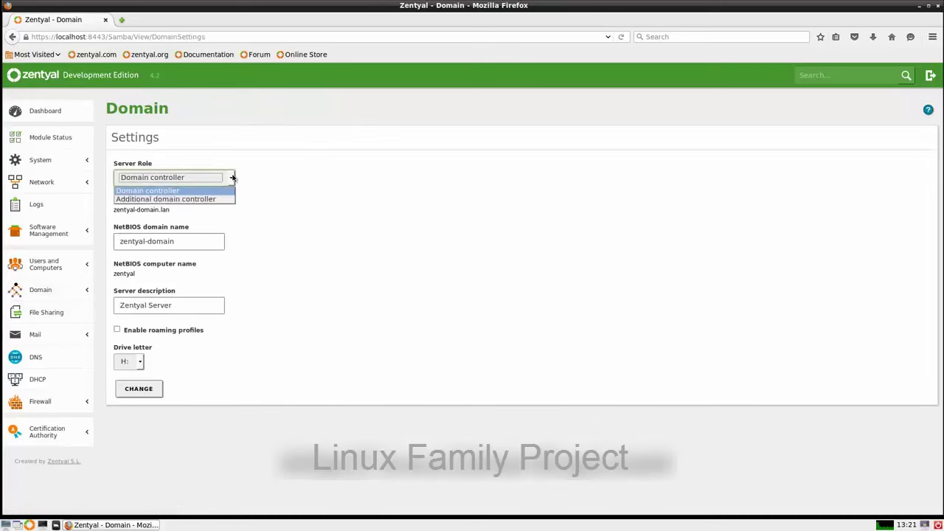
pyautogui.click(222, 185)
# Step: Open the form for adding a file share and view its share path options
pyautogui.click(53, 313)
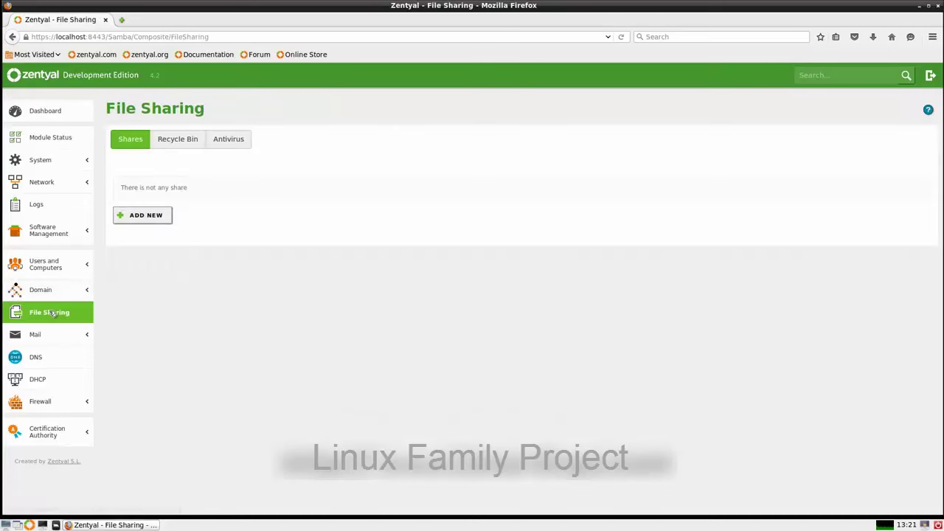
pyautogui.click(145, 217)
pyautogui.click(151, 239)
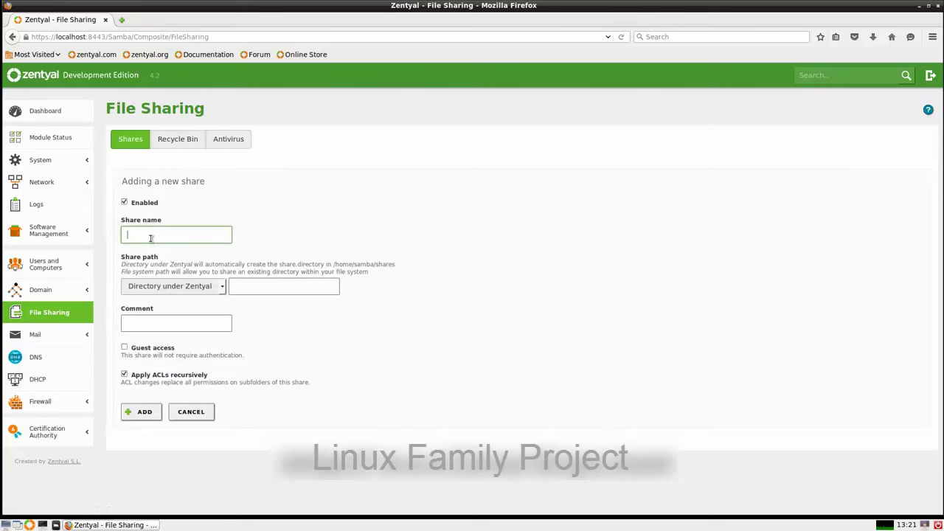
pyautogui.click(210, 285)
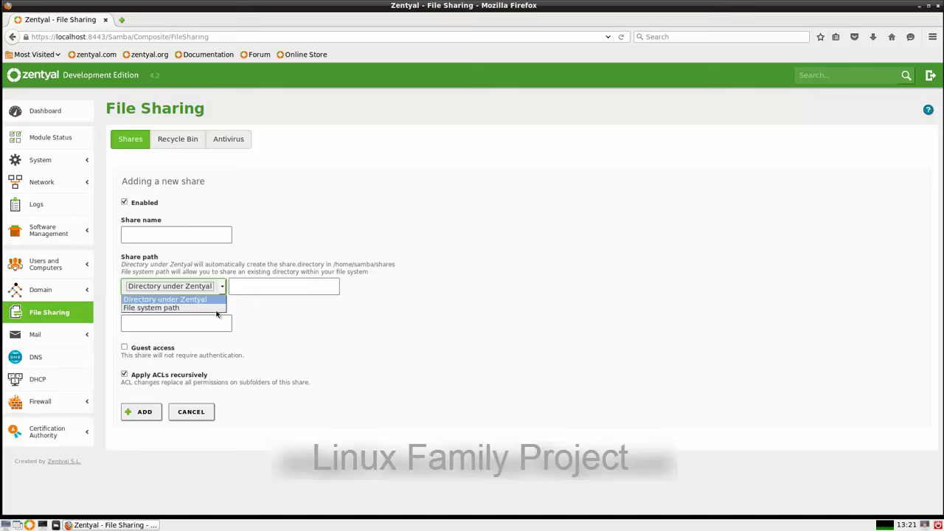
pyautogui.click(328, 327)
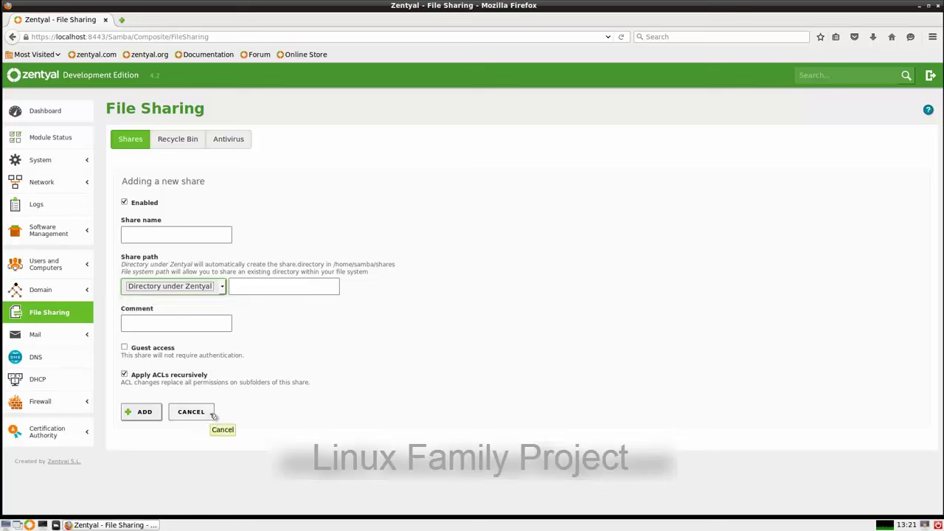
# Step: Open the general mail server settings and review the mail server options
pyautogui.click(36, 336)
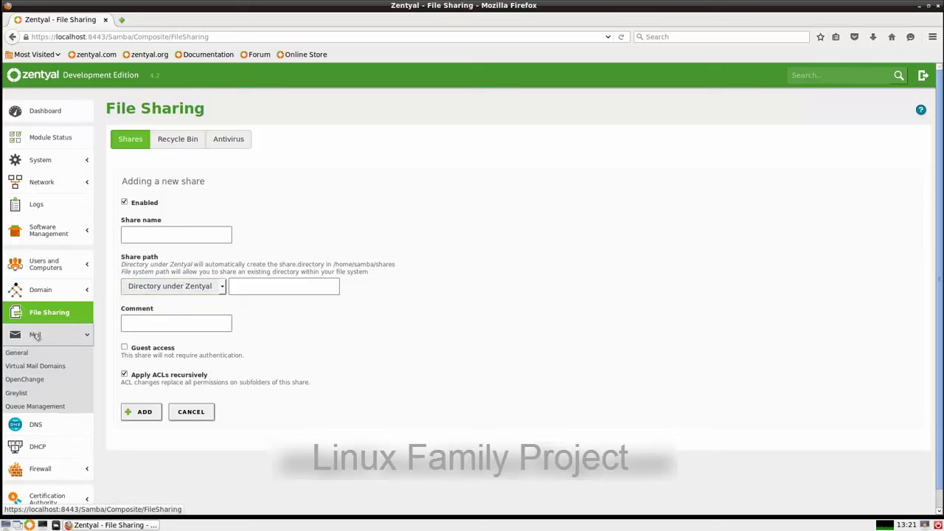
pyautogui.click(18, 353)
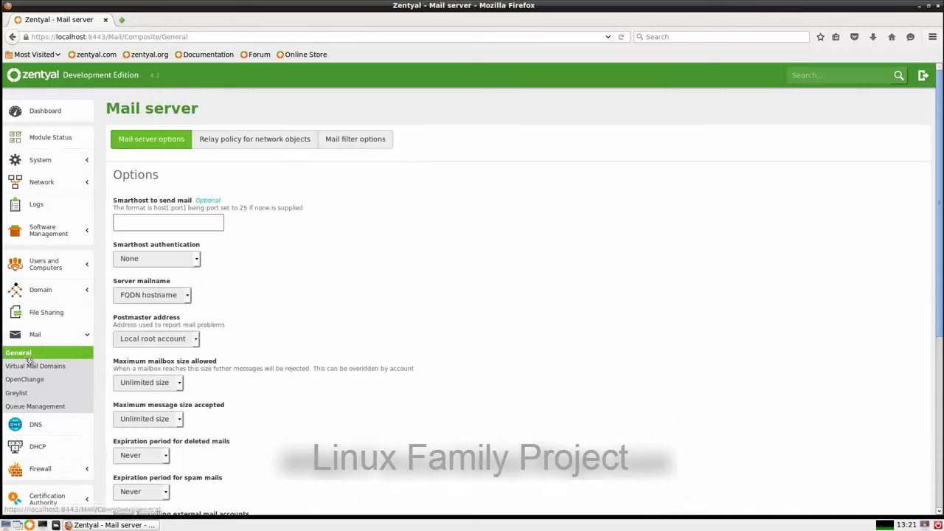
pyautogui.scroll(-2, 255, 201)
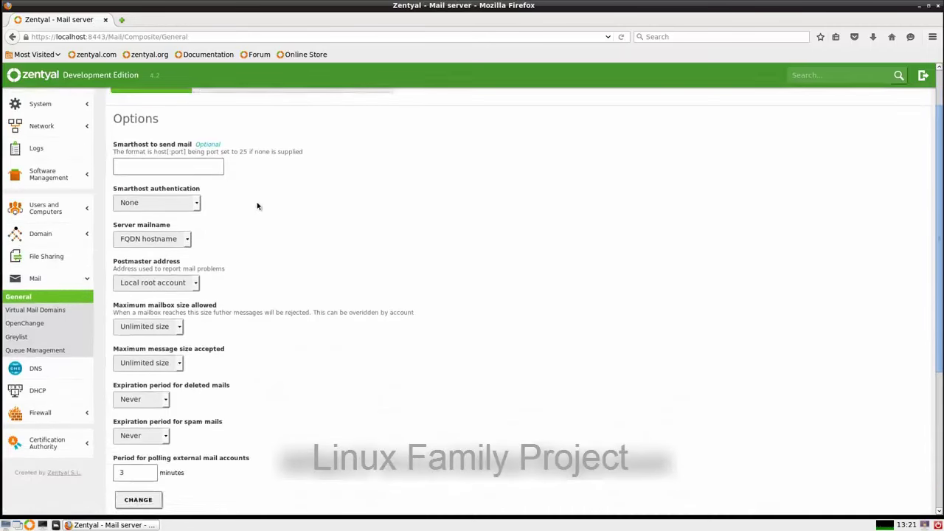
pyautogui.scroll(2, 254, 200)
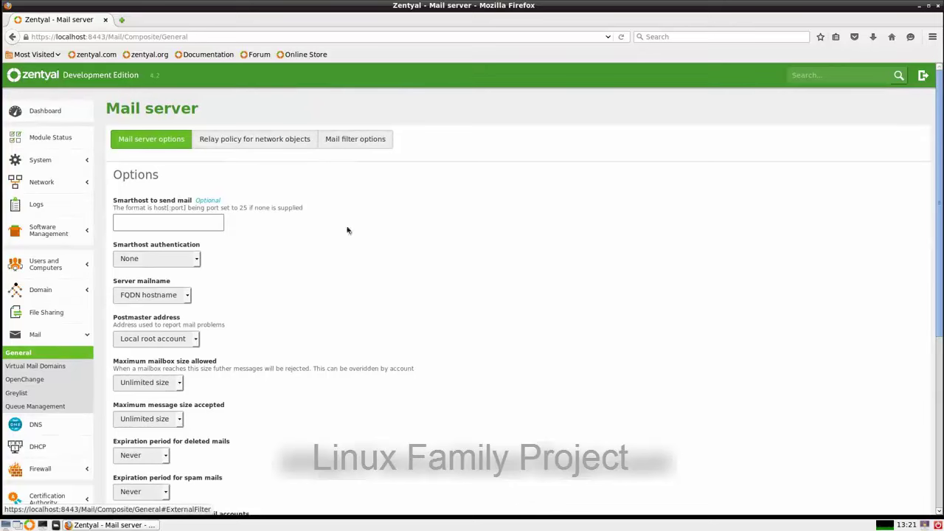
pyautogui.scroll(-1, 282, 280)
pyautogui.scroll(-1, 280, 279)
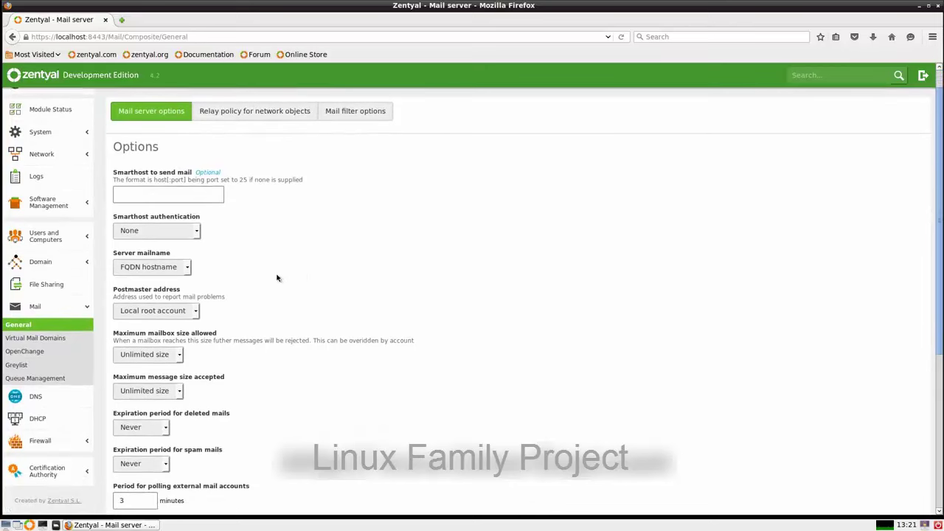
# Step: View the list of virtual mail domains and the OpenChange setup page
pyautogui.click(33, 338)
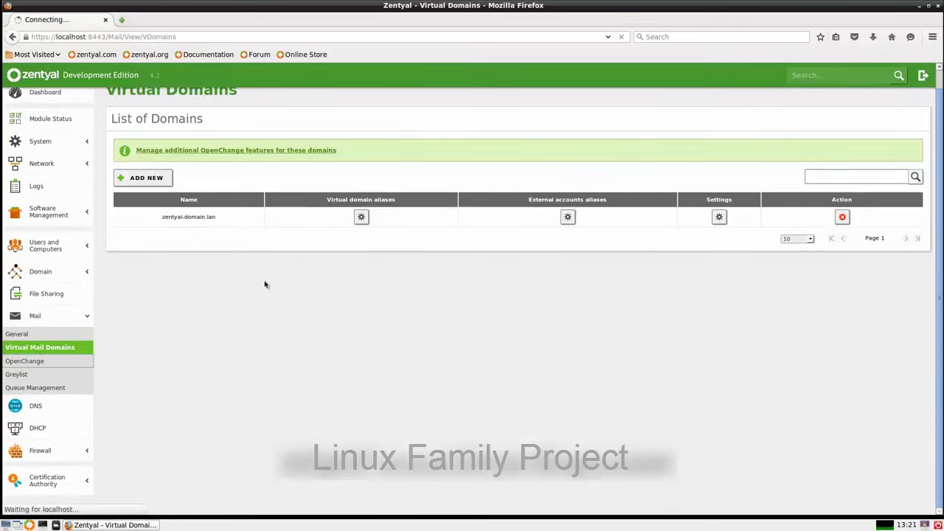
pyautogui.click(28, 361)
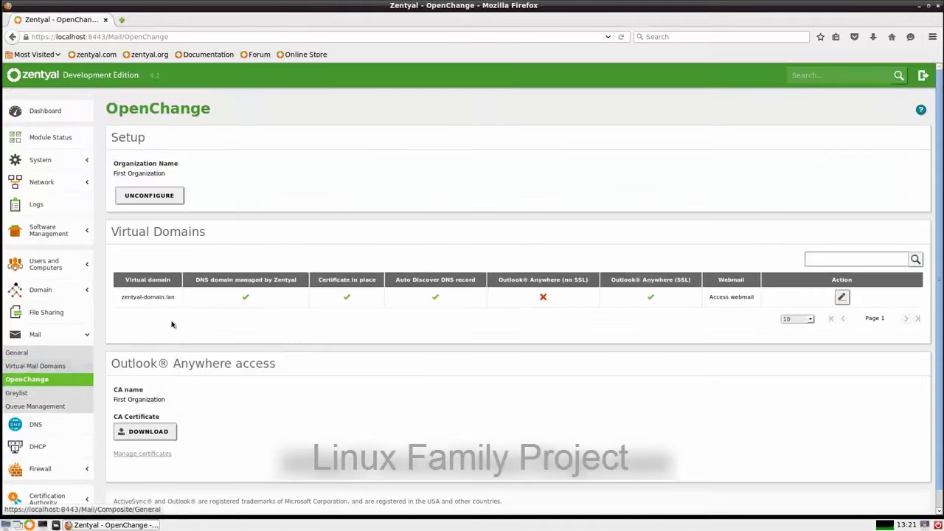
pyautogui.scroll(-1, 142, 234)
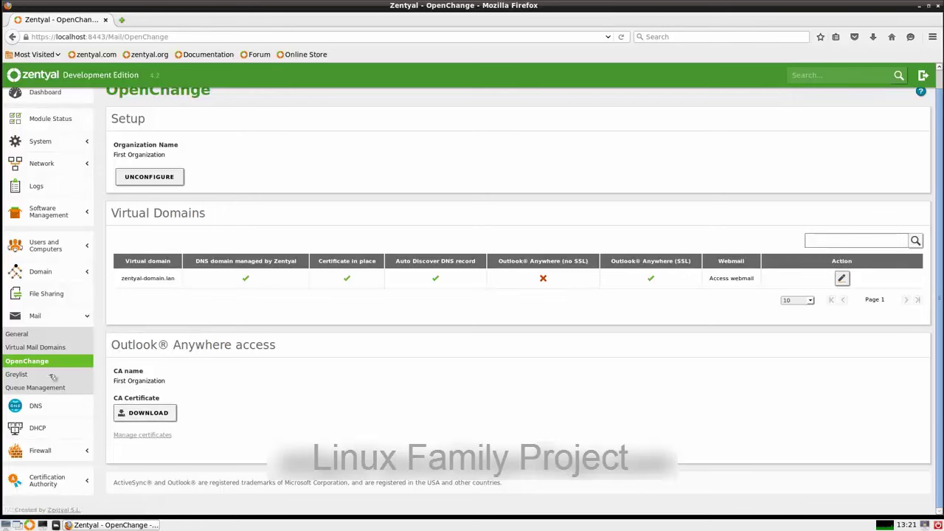
# Step: Open the mail greylist settings and the mail queue management page
pyautogui.click(17, 374)
pyautogui.click(37, 405)
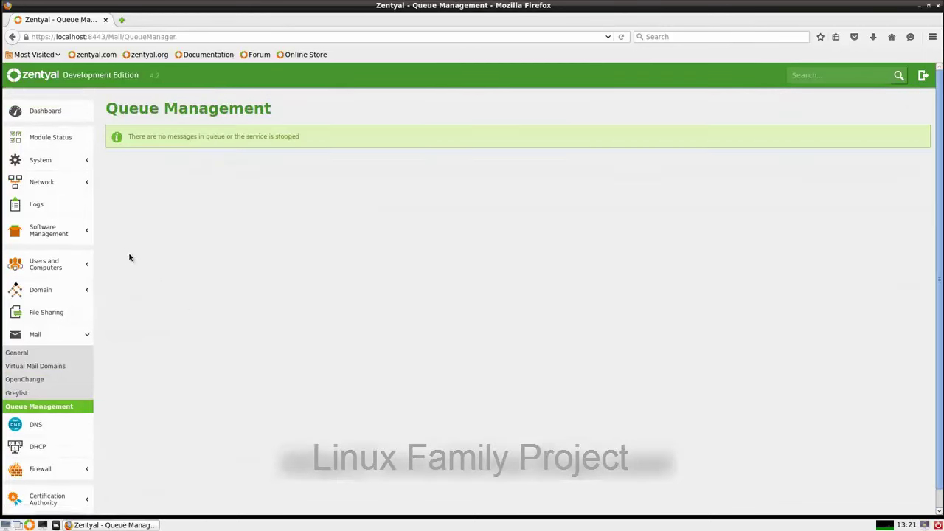
pyautogui.scroll(-1, 74, 340)
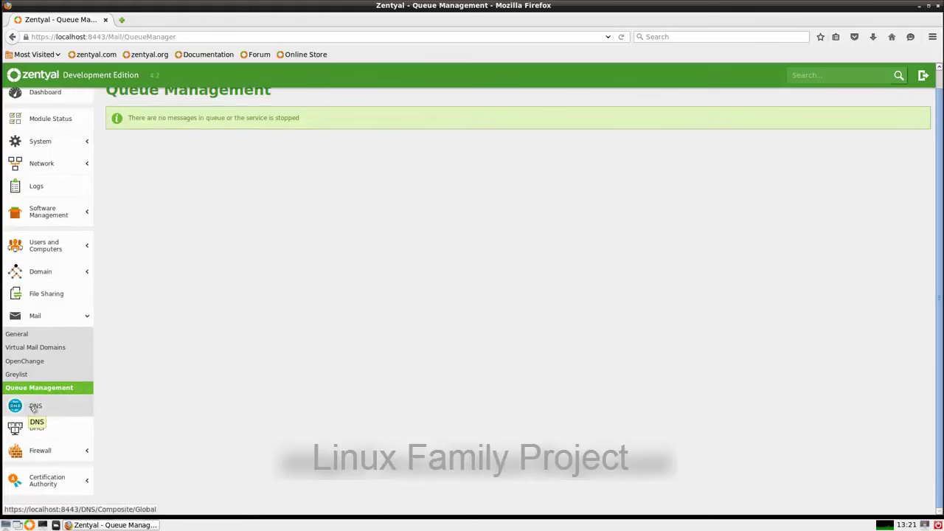
# Step: View the DNS and DHCP configuration pages and show the sections available for the firewall
pyautogui.click(33, 407)
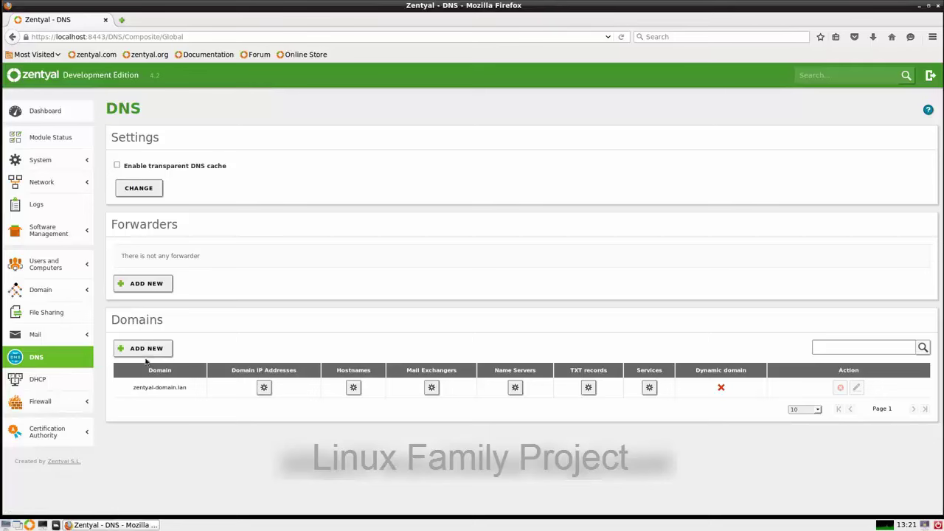
pyautogui.click(40, 381)
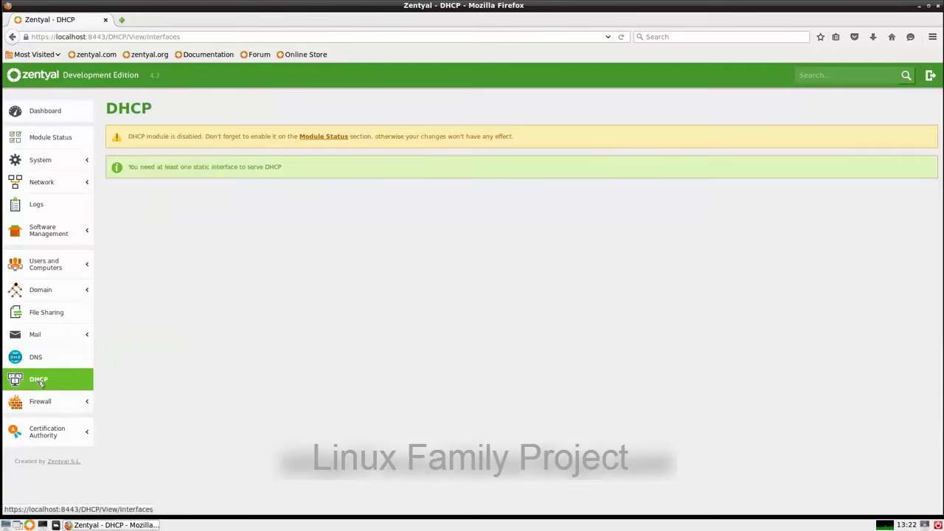
pyautogui.click(40, 401)
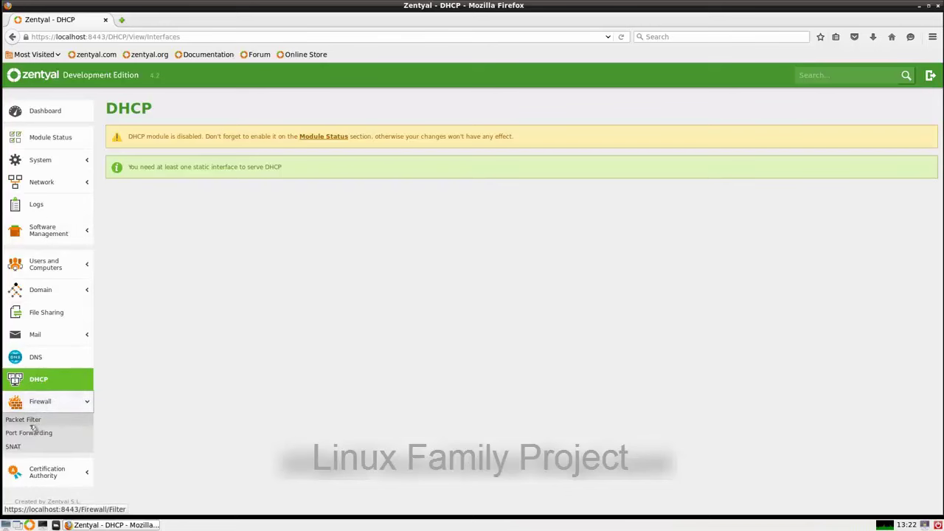
# Step: View the firewall's packet filter page and open the filtering rules from internal networks to Zentyal
pyautogui.click(37, 403)
pyautogui.click(35, 403)
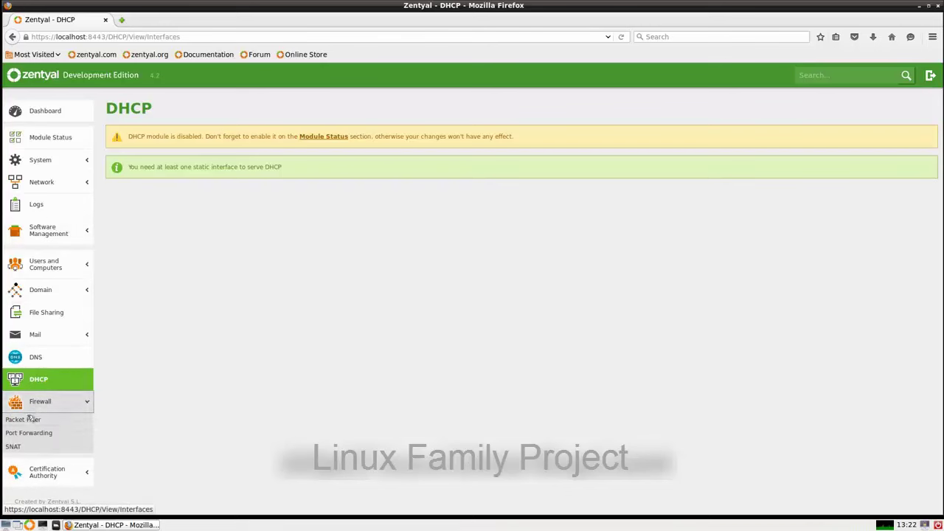
pyautogui.click(31, 420)
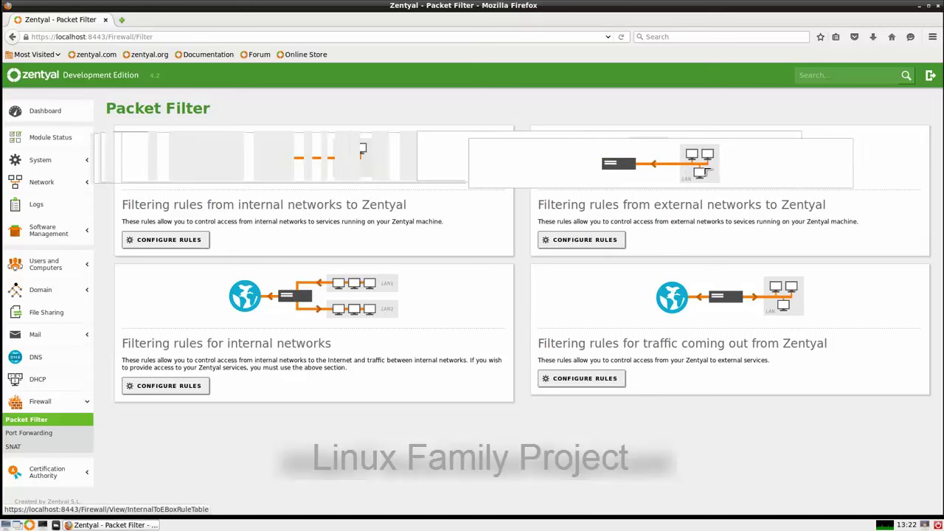
pyautogui.moveTo(455, 157)
pyautogui.mouseDown()
pyautogui.moveTo(320, 157)
pyautogui.moveTo(341, 174)
pyautogui.mouseUp()
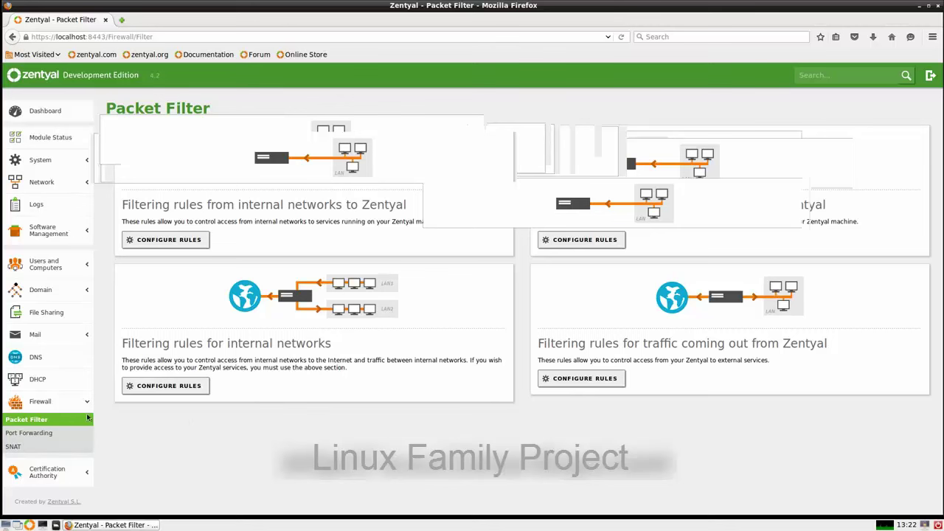
pyautogui.click(174, 241)
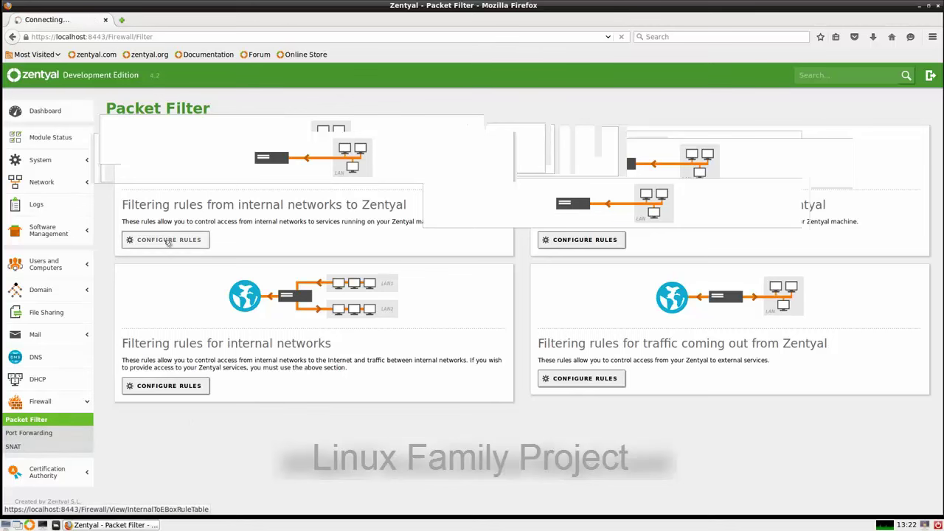
# Step: View the firewall's port forwarding page and open the form for adding a new forwarding
pyautogui.click(30, 433)
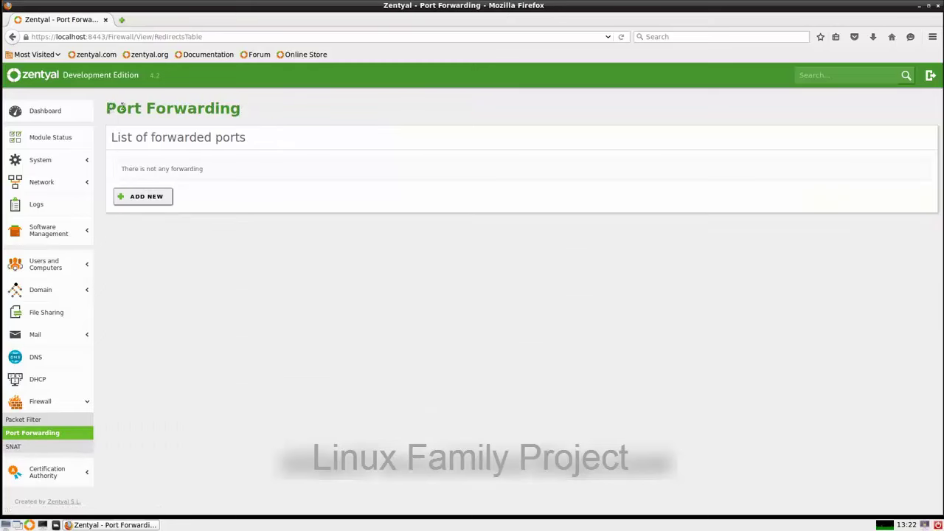
pyautogui.moveTo(121, 107); pyautogui.dragTo(236, 107)
pyautogui.click(199, 233)
pyautogui.click(157, 196)
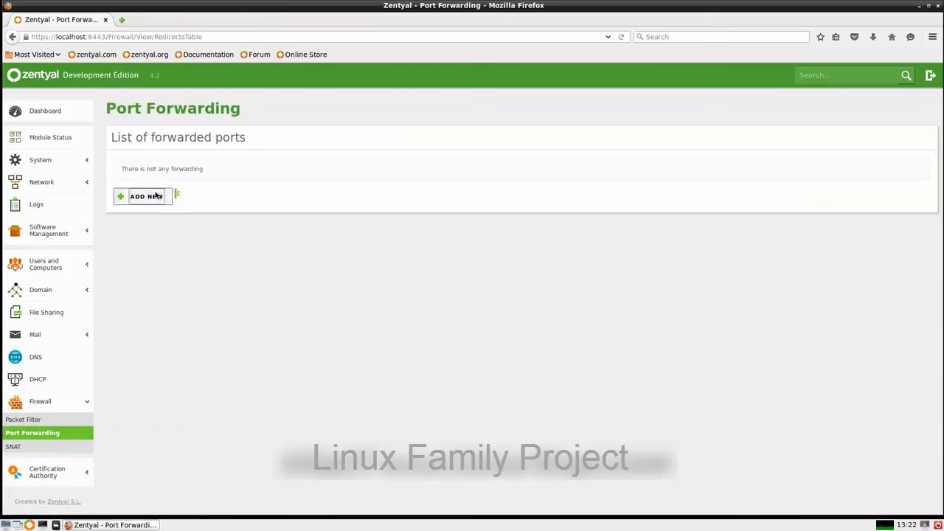
pyautogui.scroll(-2, 233, 309)
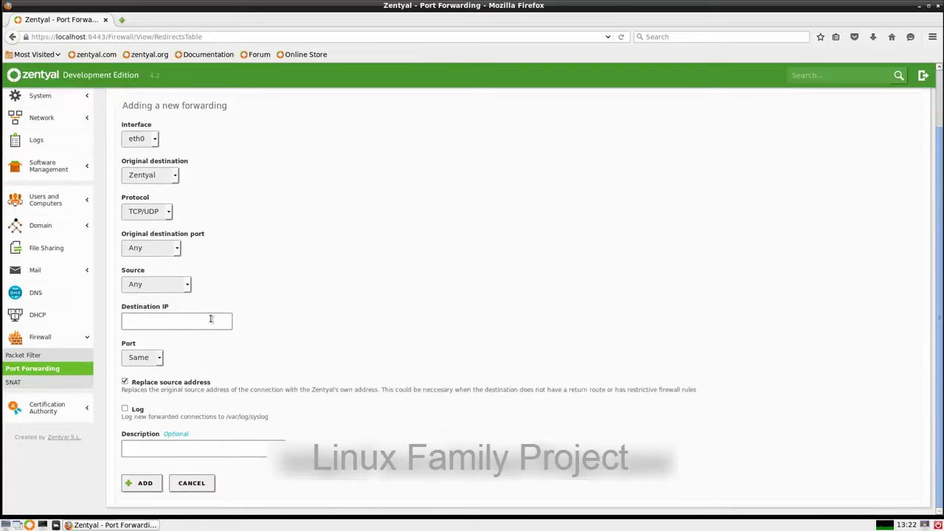
pyautogui.scroll(2, 175, 288)
# Step: Review the protocol, original destination port and source choices for the new forwarding, plus the remaining fields of the form
pyautogui.click(168, 276)
pyautogui.click(169, 277)
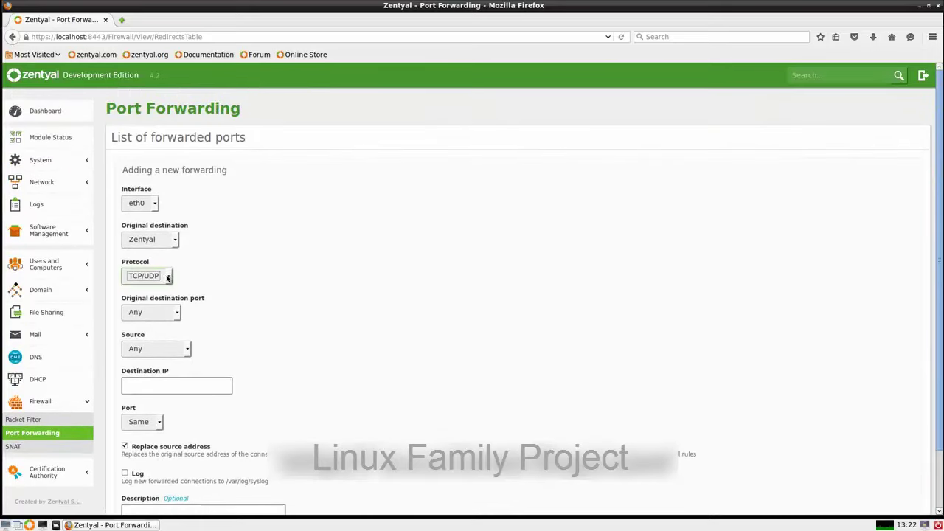
pyautogui.click(178, 314)
pyautogui.click(178, 314)
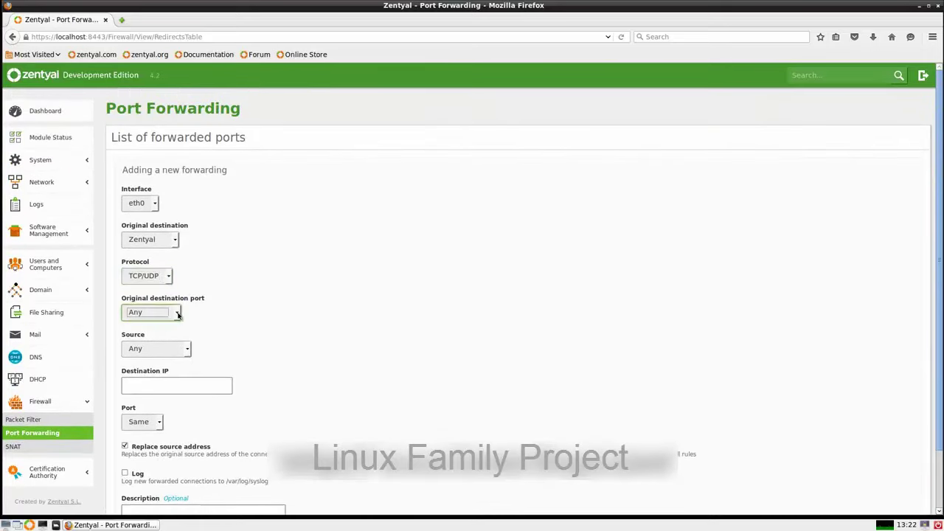
pyautogui.click(189, 350)
pyautogui.click(189, 351)
pyautogui.scroll(-2, 234, 333)
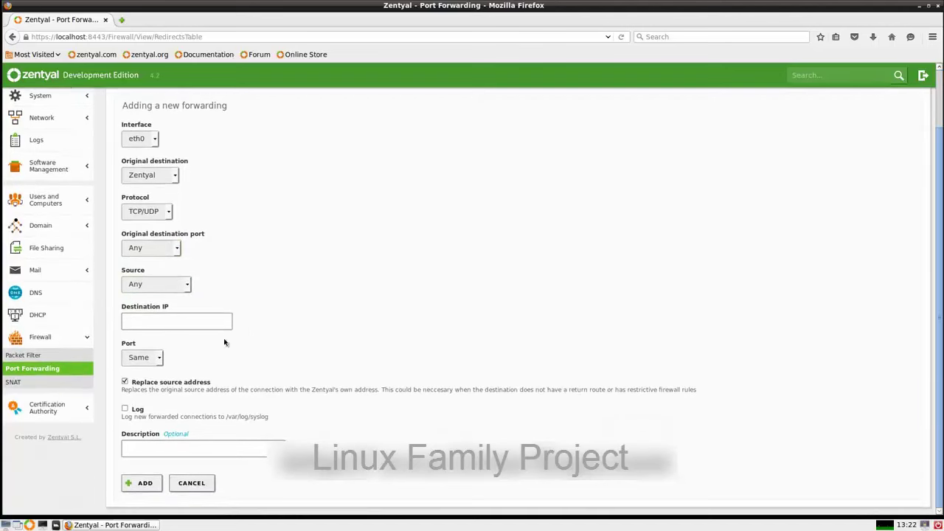
# Step: View the firewall's SNAT page, look over the form for adding a new SNAT rule and cancel it
pyautogui.click(17, 384)
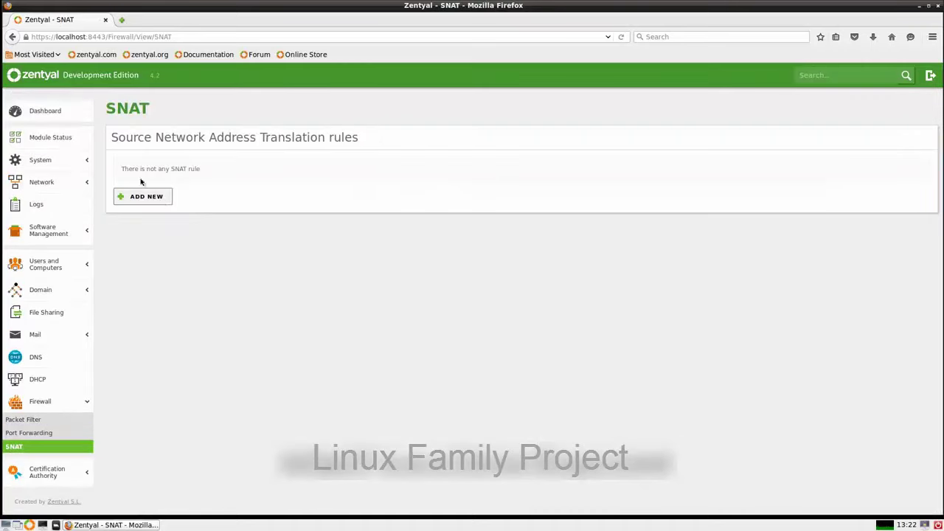
pyautogui.moveTo(117, 138); pyautogui.dragTo(301, 216)
pyautogui.click(301, 220)
pyautogui.click(147, 197)
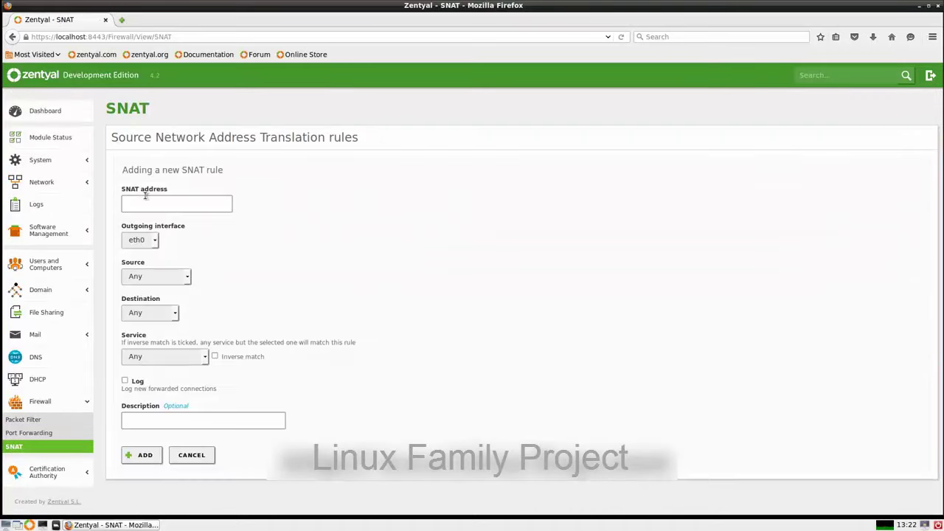
pyautogui.click(162, 204)
pyautogui.click(193, 456)
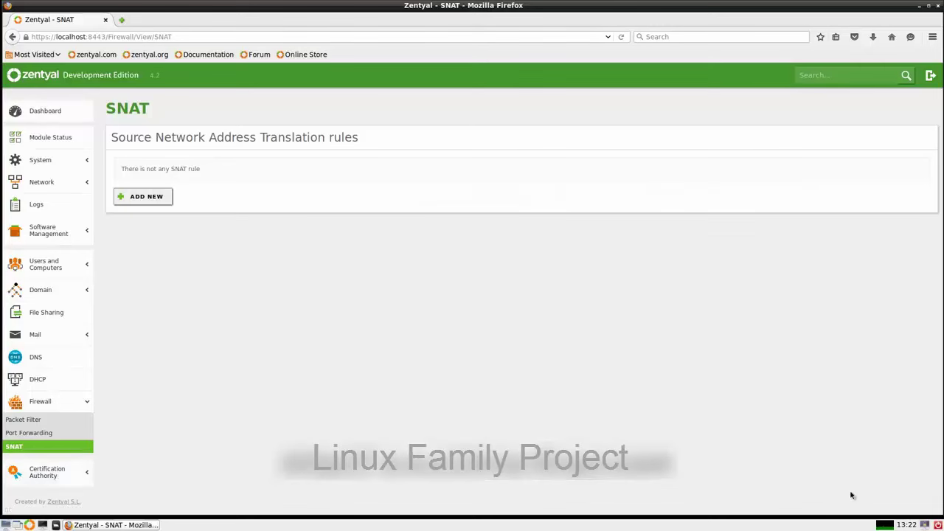
pyautogui.rightClick(884, 528)
pyautogui.click(713, 349)
# Step: View the services certificates of the certification authority and return to the dashboard
pyautogui.click(68, 472)
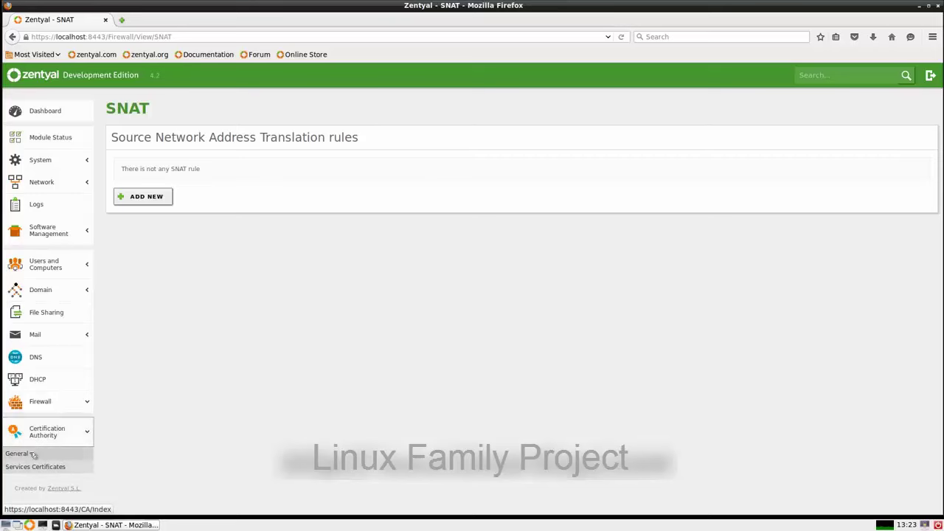
pyautogui.click(37, 466)
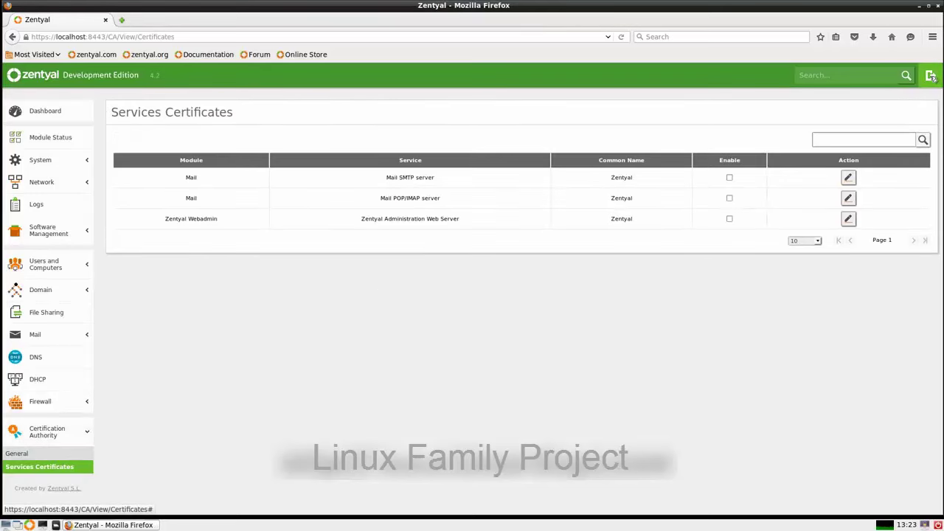
pyautogui.click(34, 114)
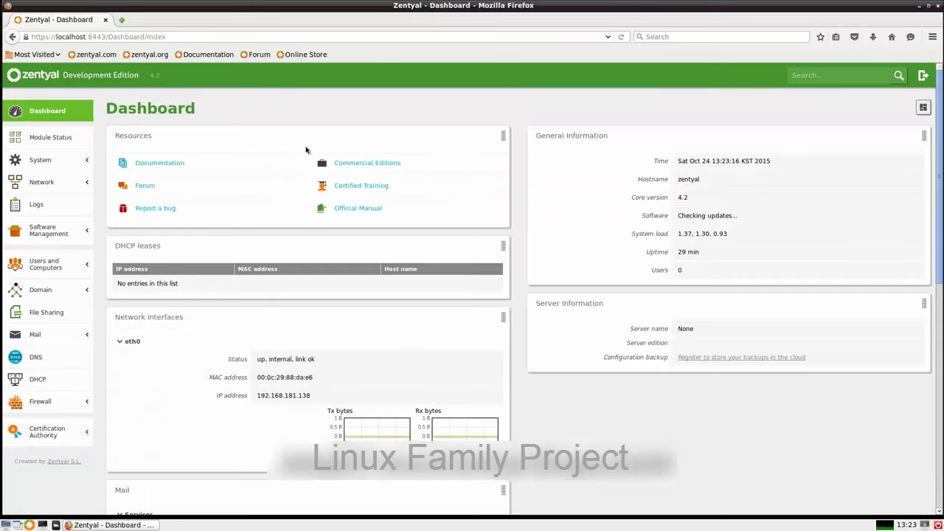
# Step: Exit the Zentyal administration session and close the Firefox window
pyautogui.click(912, 75)
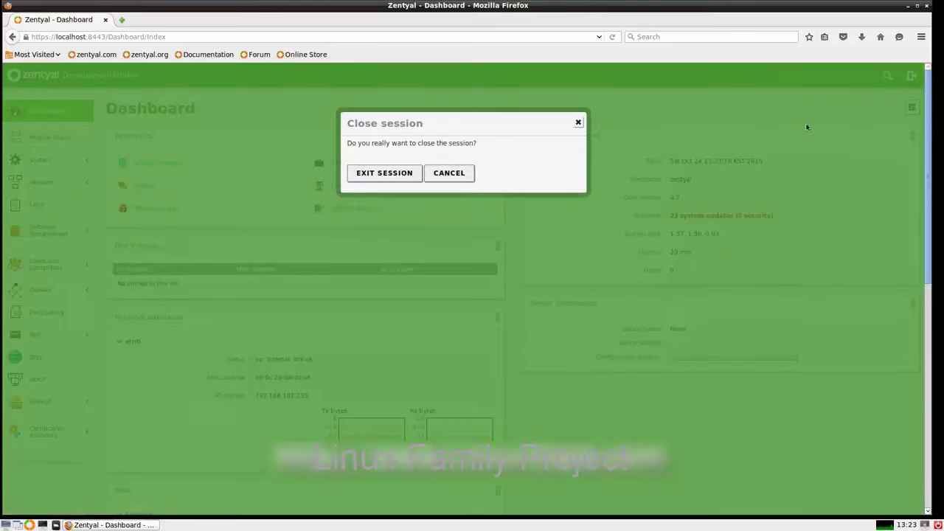
pyautogui.click(402, 172)
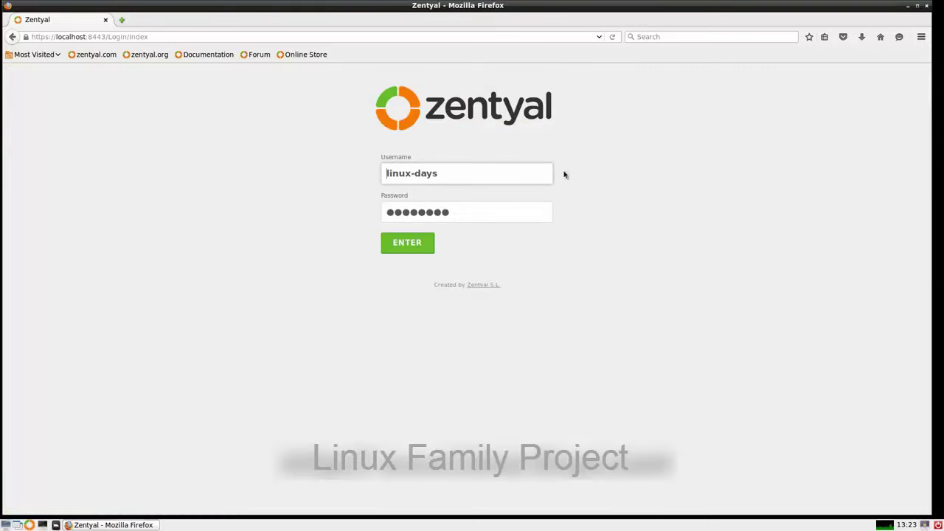
pyautogui.moveTo(836, 12); pyautogui.dragTo(779, 78)
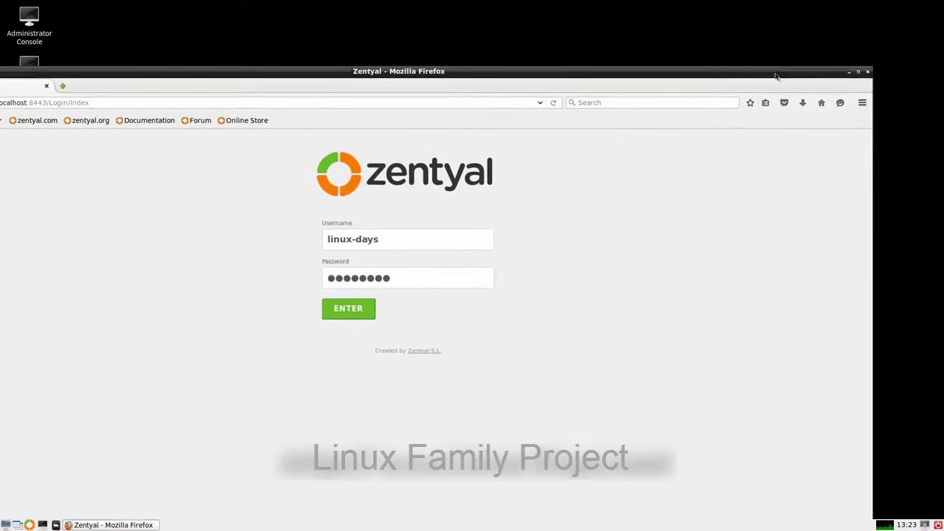
pyautogui.click(868, 73)
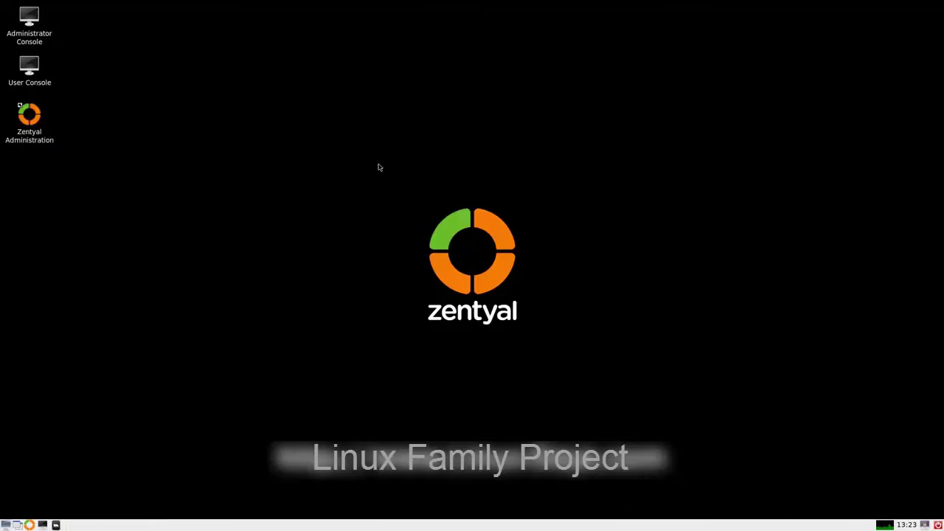